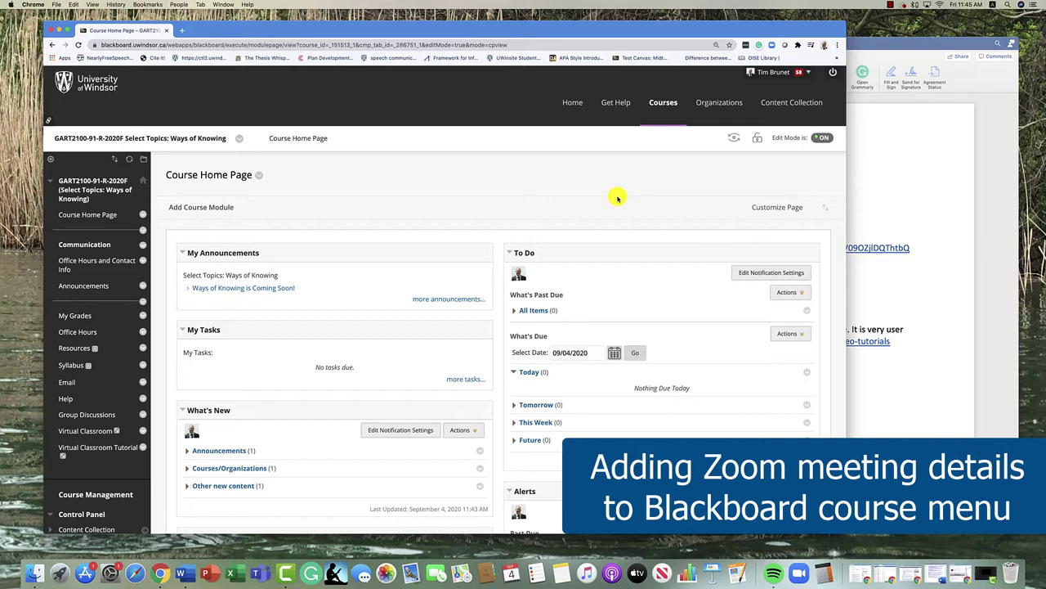
# - Create a course-menu Content Area named 'Zoom Meetings' with Available to Users ticked
pyautogui.click(50, 160)
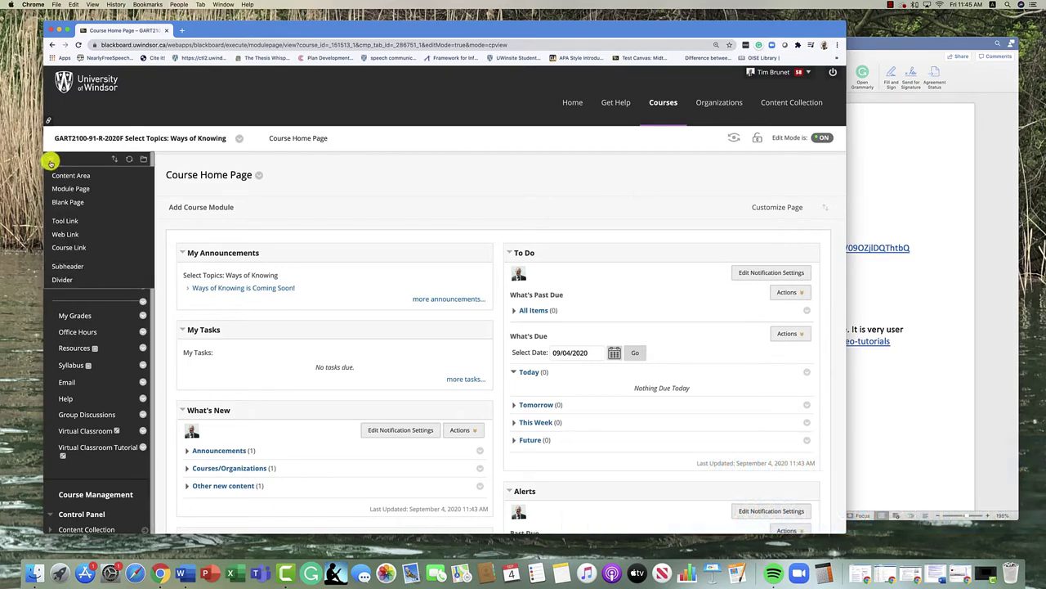
pyautogui.click(51, 162)
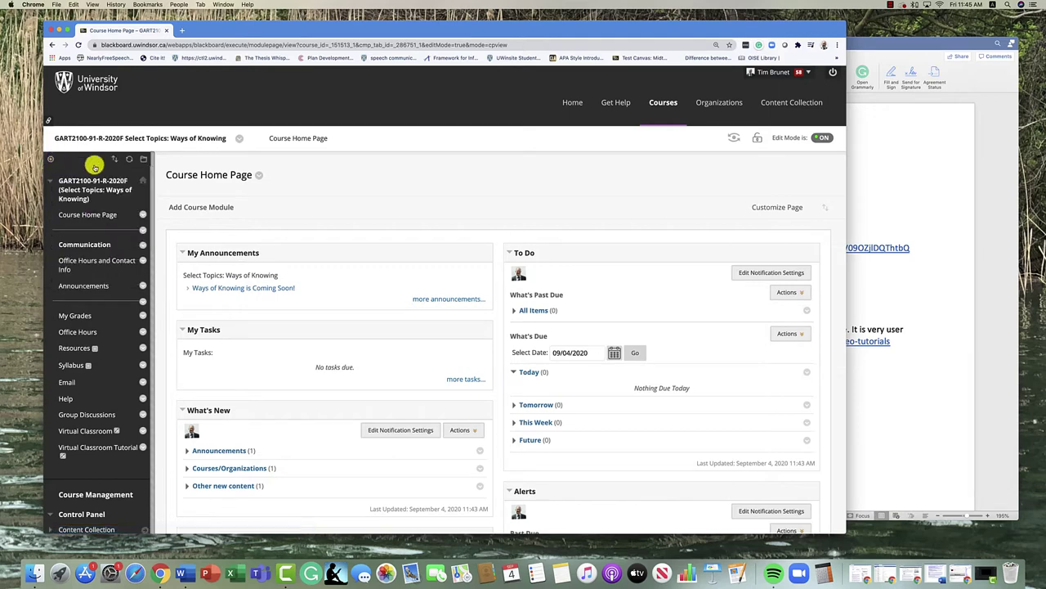
pyautogui.click(50, 161)
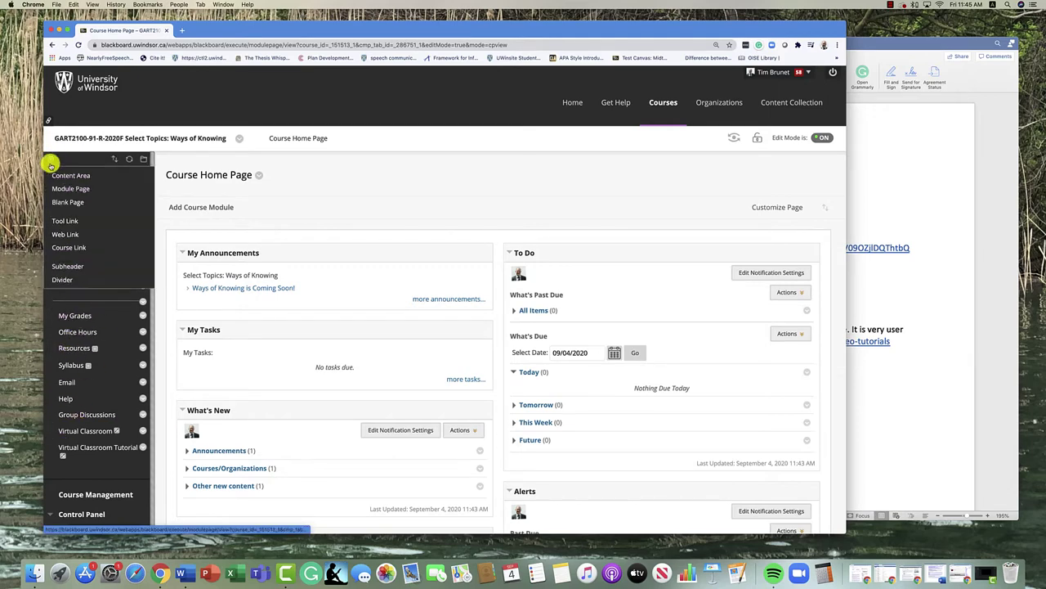
pyautogui.click(68, 175)
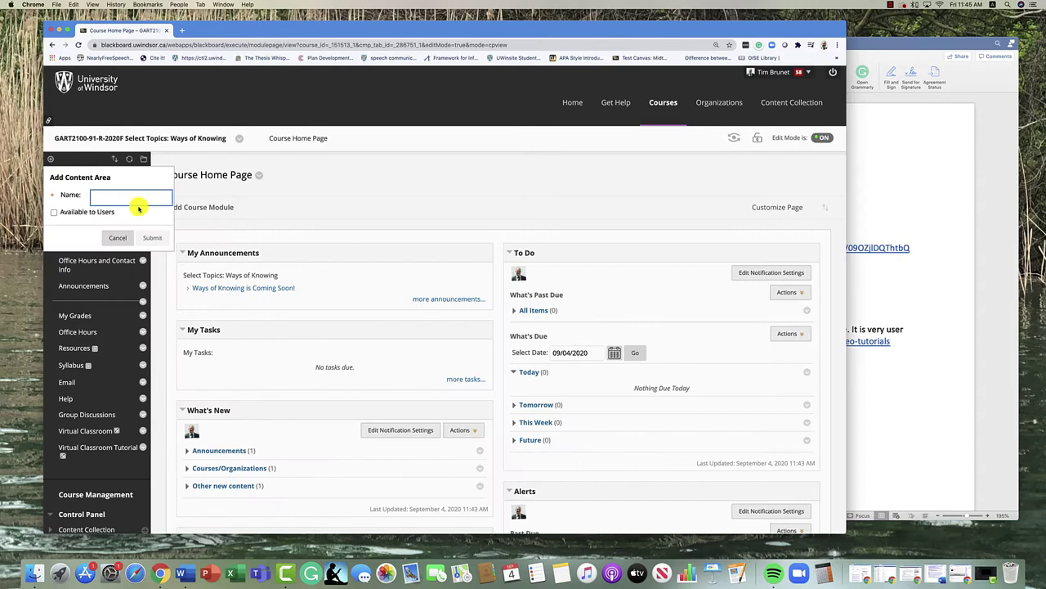
pyautogui.write('Zop')
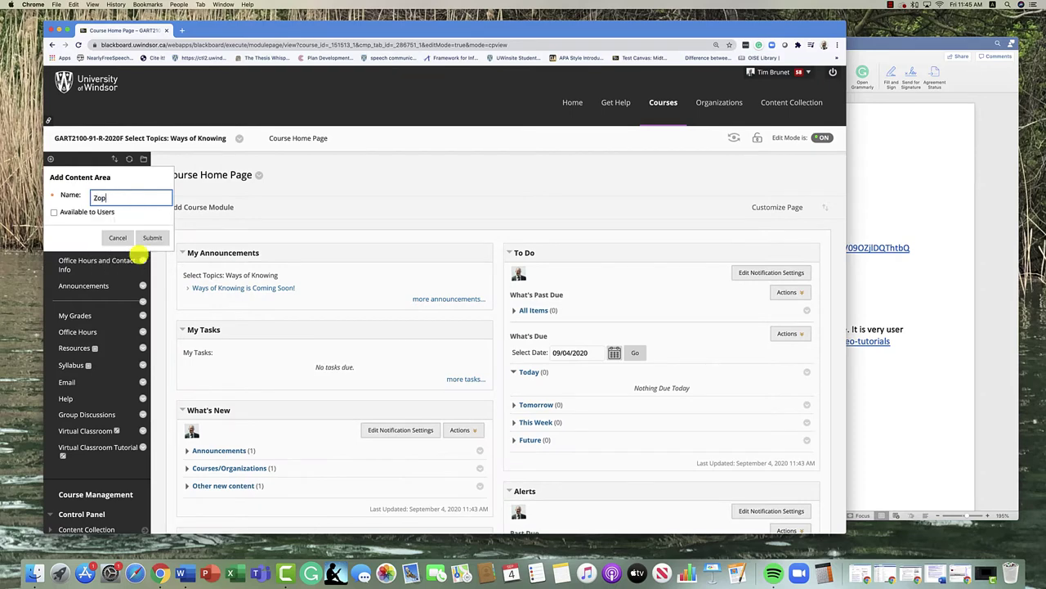
pyautogui.press('BackSpace')
pyautogui.press('BackSpace')
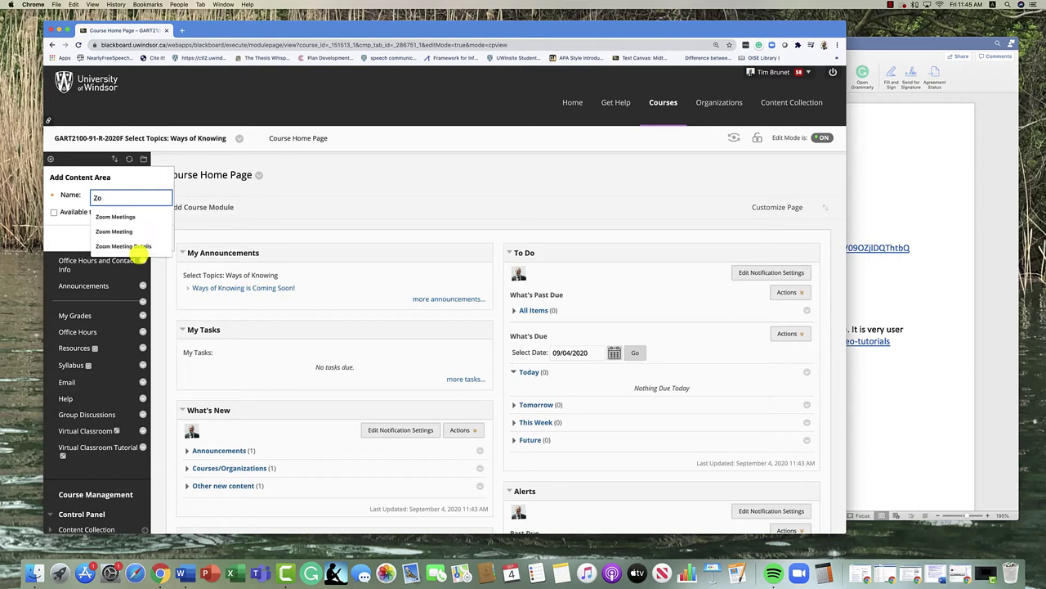
pyautogui.press('Down')
pyautogui.press('Return')
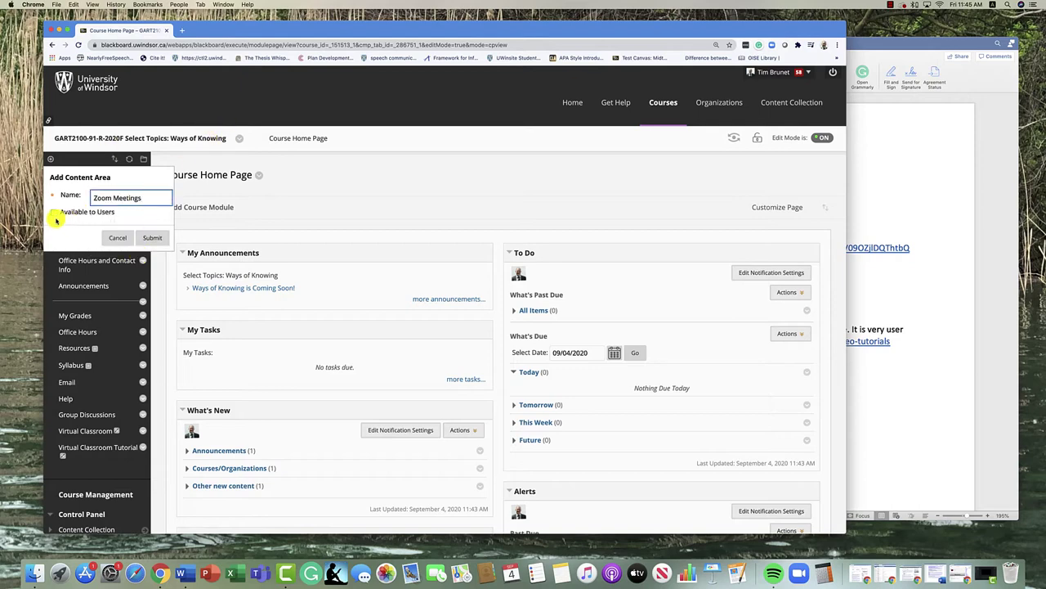
pyautogui.click(54, 212)
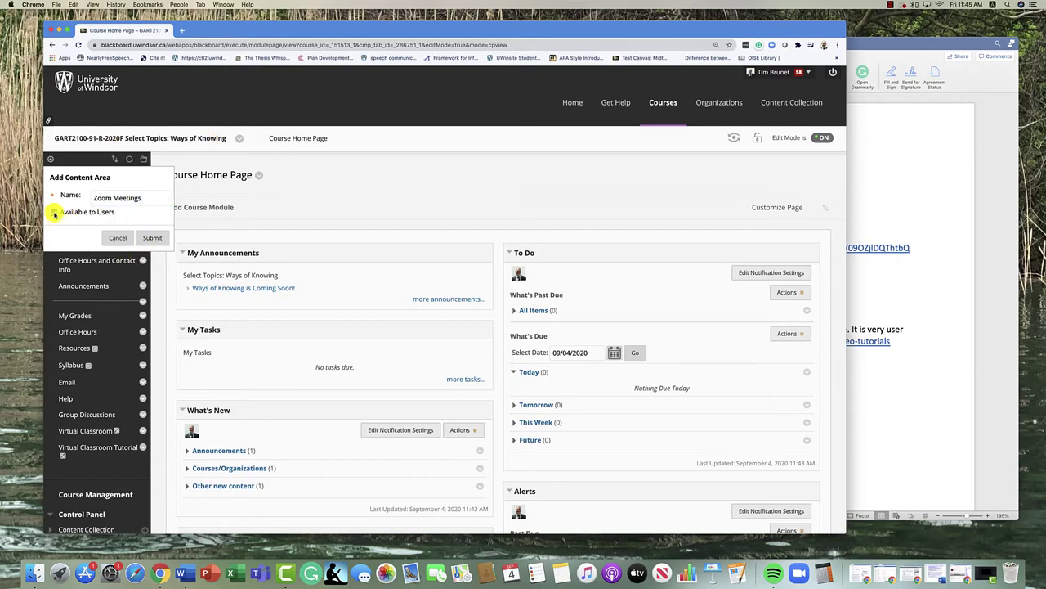
pyautogui.click(152, 238)
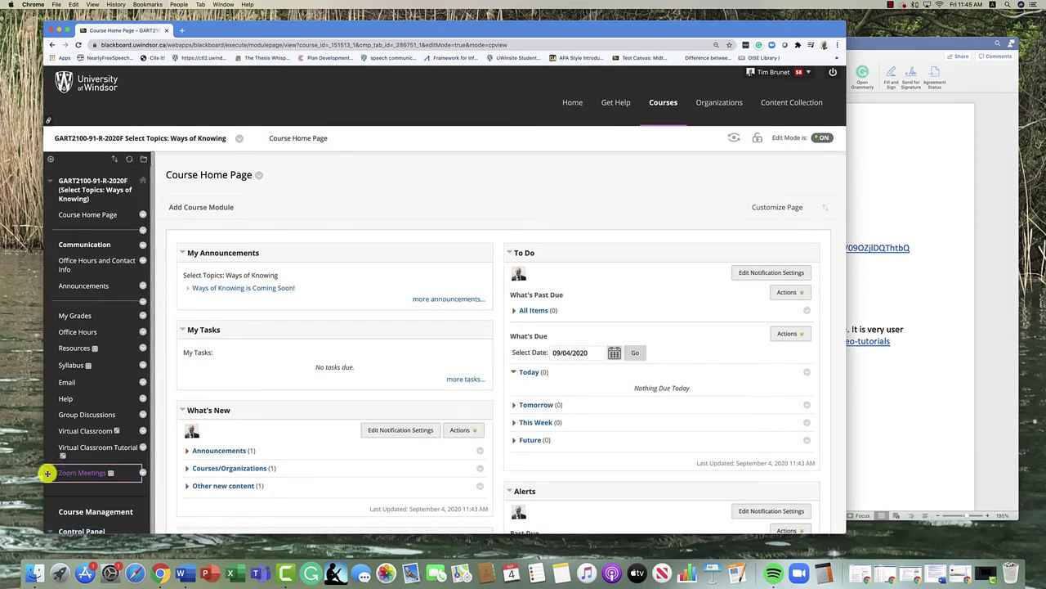
# - Move Zoom Meetings below Communication in the course menu and open it
pyautogui.moveTo(47, 472); pyautogui.dragTo(52, 263)
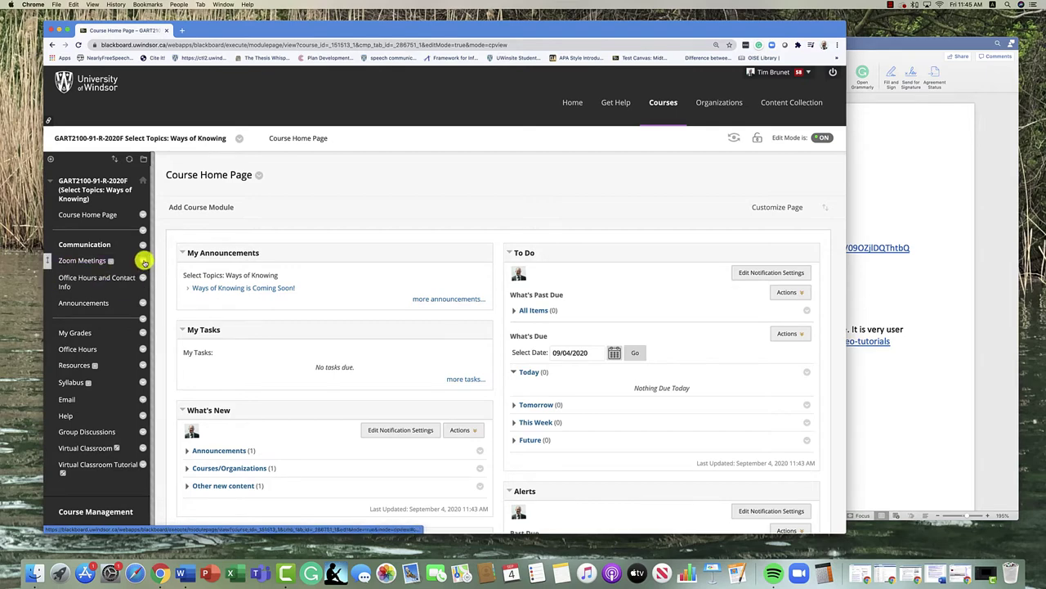
pyautogui.click(143, 260)
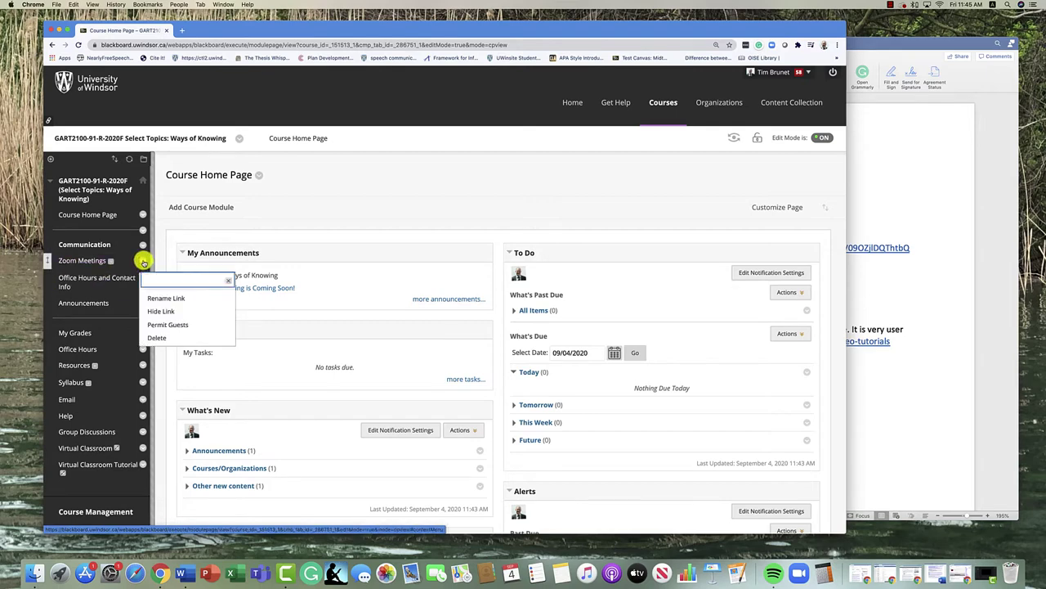
pyautogui.click(80, 261)
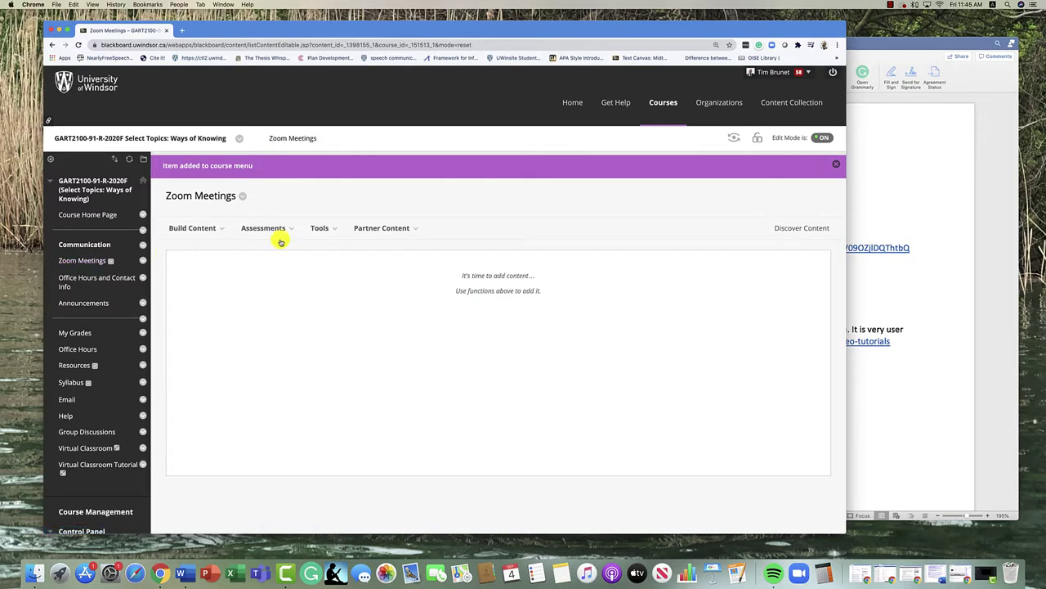
# - Start a new Build Content Item named 'Zoom Meeting Details'
pyautogui.click(196, 230)
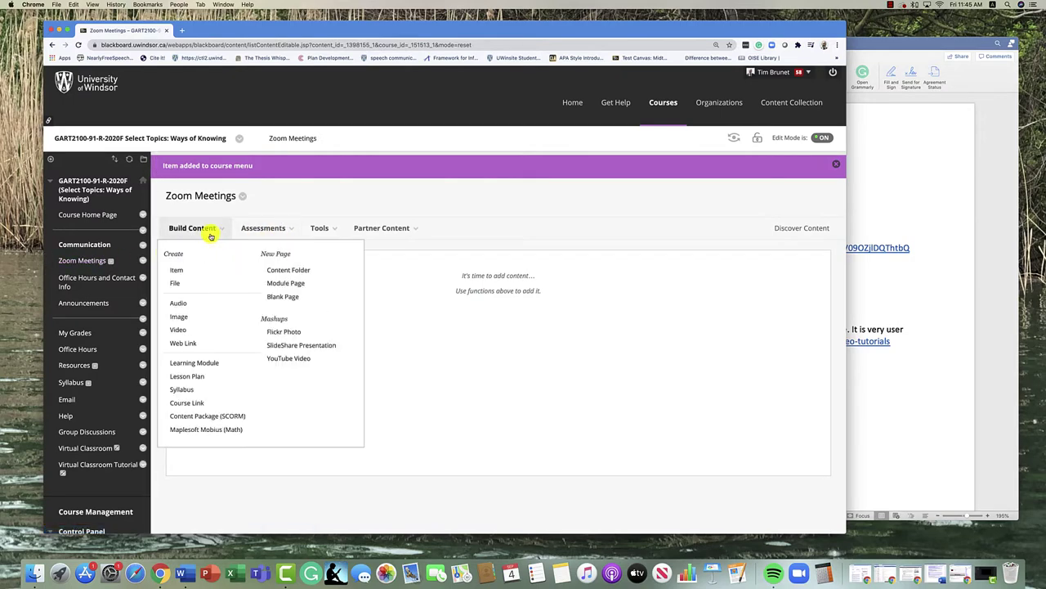
pyautogui.click(174, 270)
pyautogui.click(361, 322)
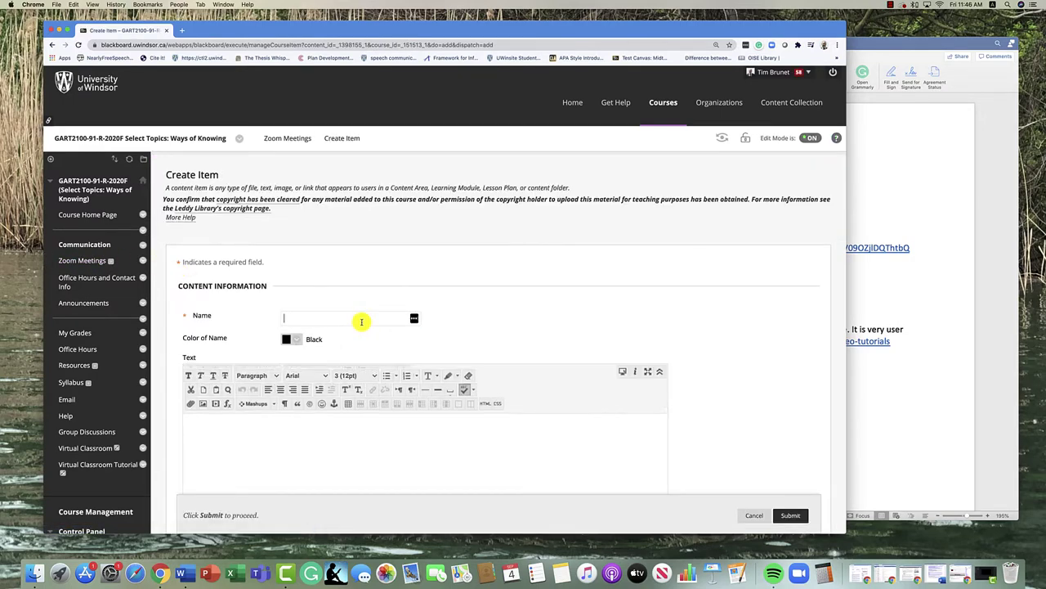
pyautogui.write('Zoom Meeting')
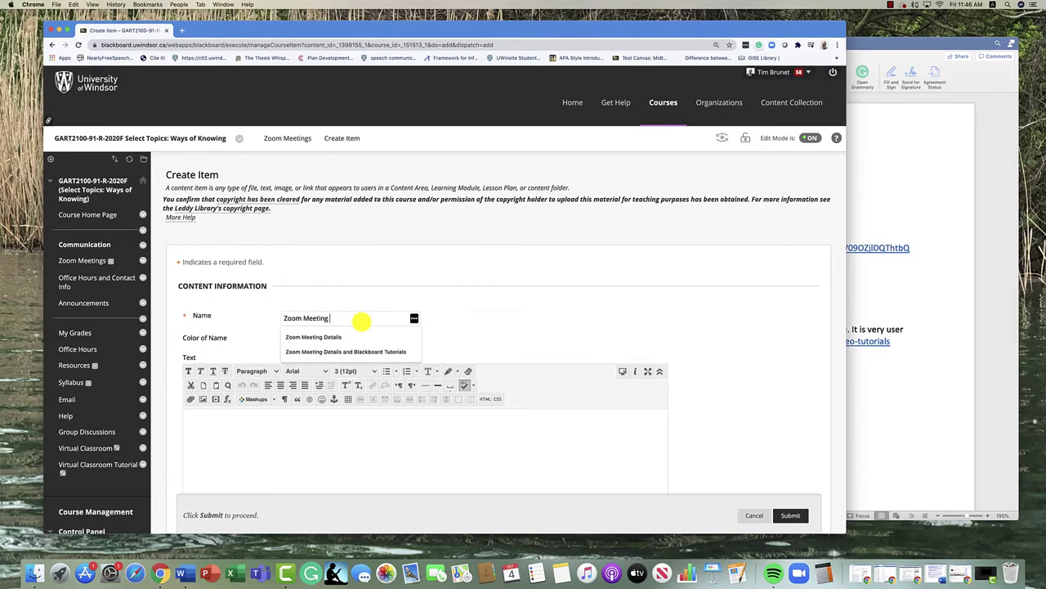
pyautogui.write(' Details')
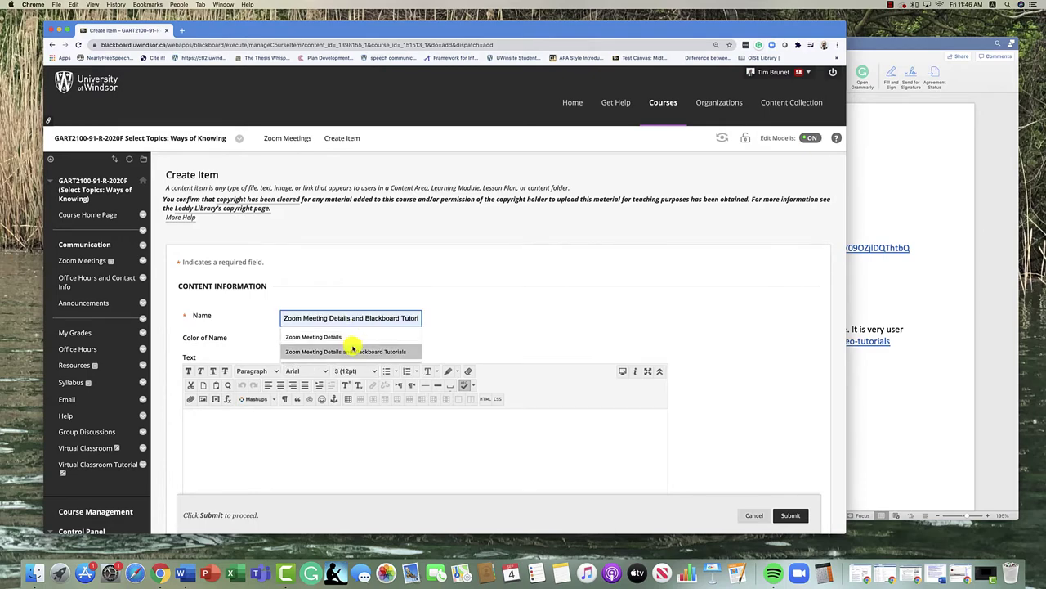
pyautogui.click(331, 337)
# - Select and copy the full Zoom meeting details text from the Word document
pyautogui.click(220, 419)
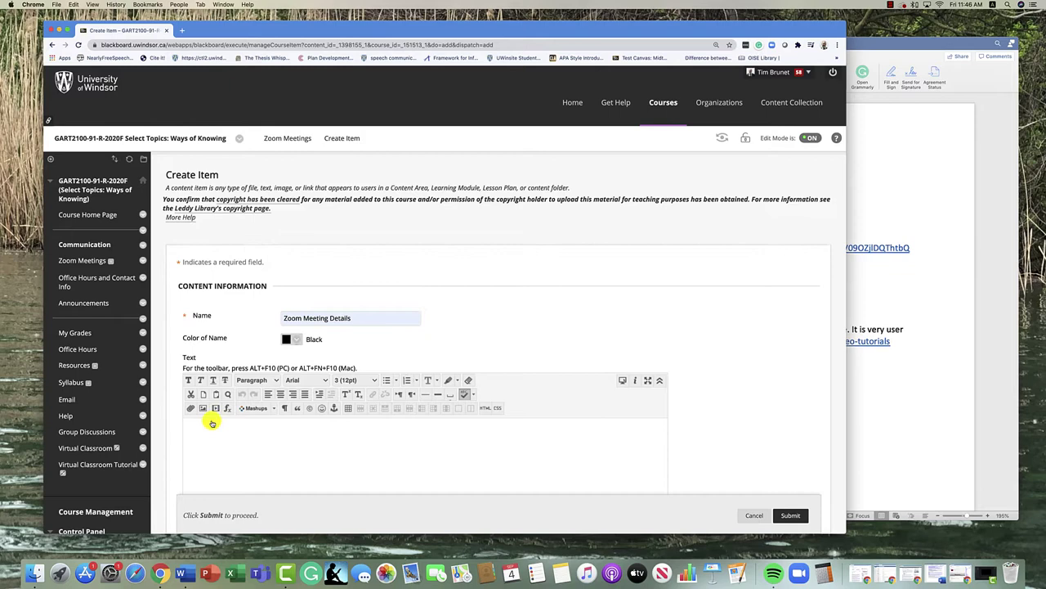
pyautogui.click(874, 407)
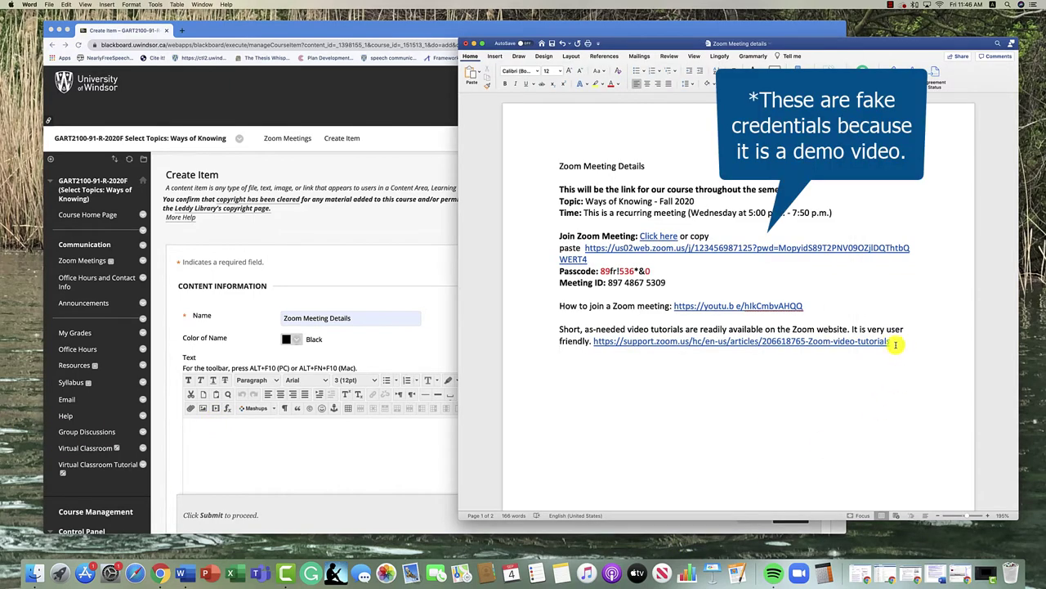
pyautogui.moveTo(896, 344); pyautogui.dragTo(564, 168)
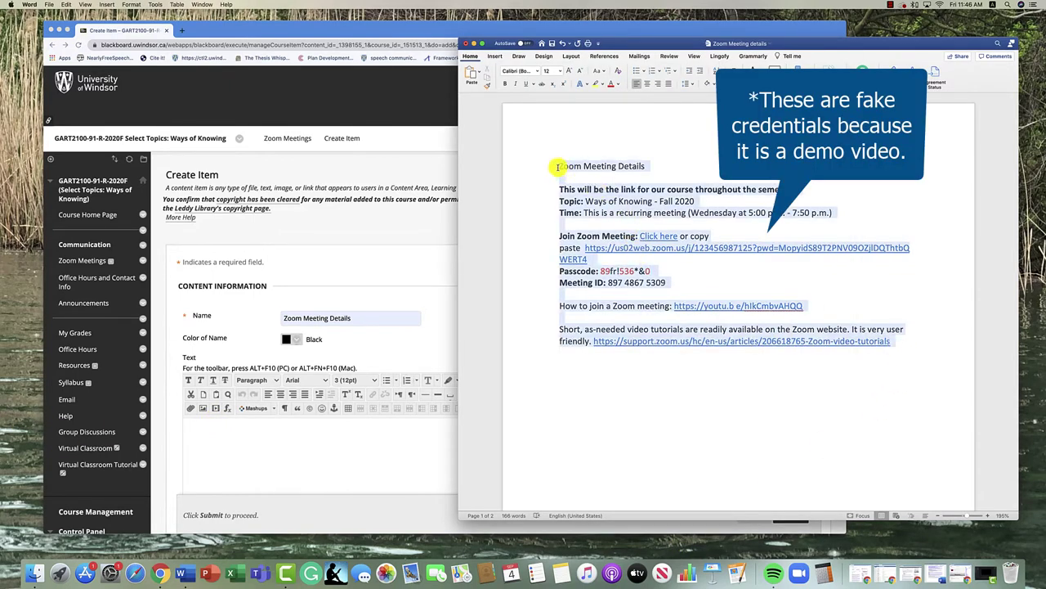
pyautogui.click(561, 574)
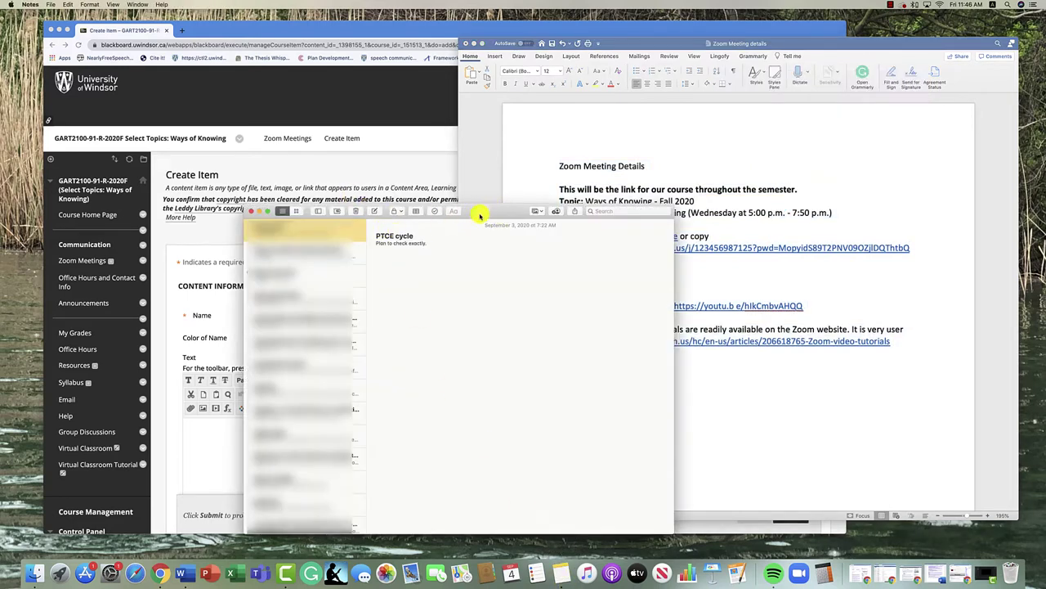
# - Paste the meeting details into a new note, then copy all of its text back out
pyautogui.click(374, 211)
pyautogui.press('super+v')
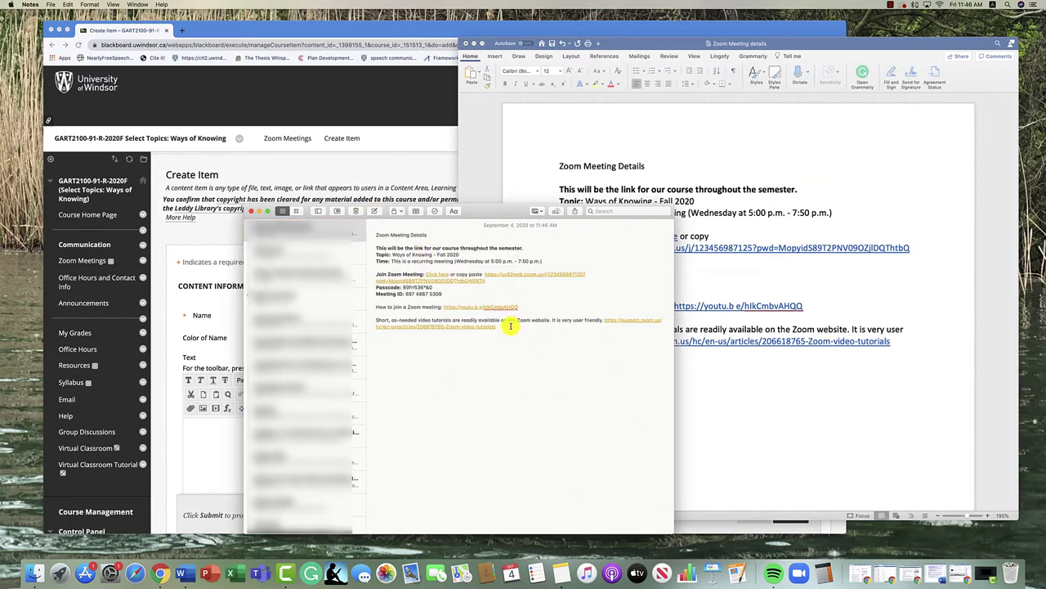
pyautogui.moveTo(511, 328); pyautogui.dragTo(369, 235)
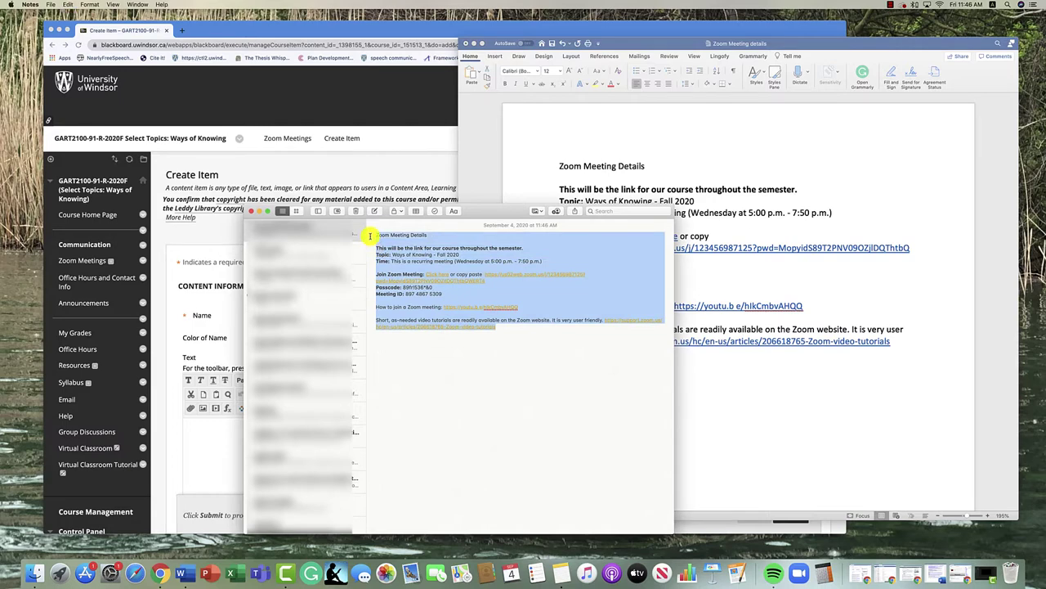
pyautogui.click(202, 431)
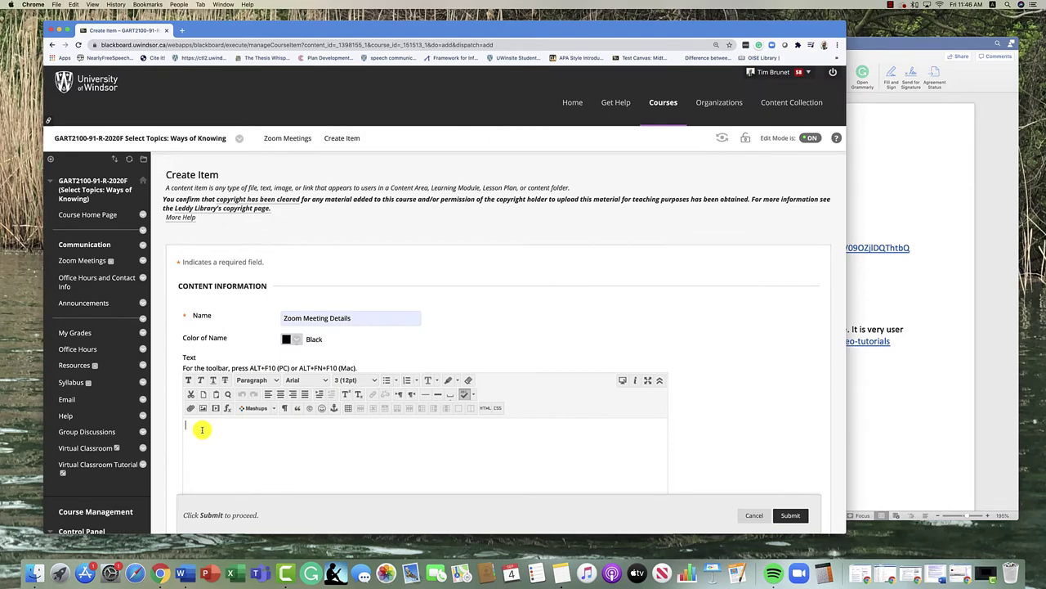
# - Paste the meeting details into the item body and delete the duplicate heading and blank lines
pyautogui.press('super+v')
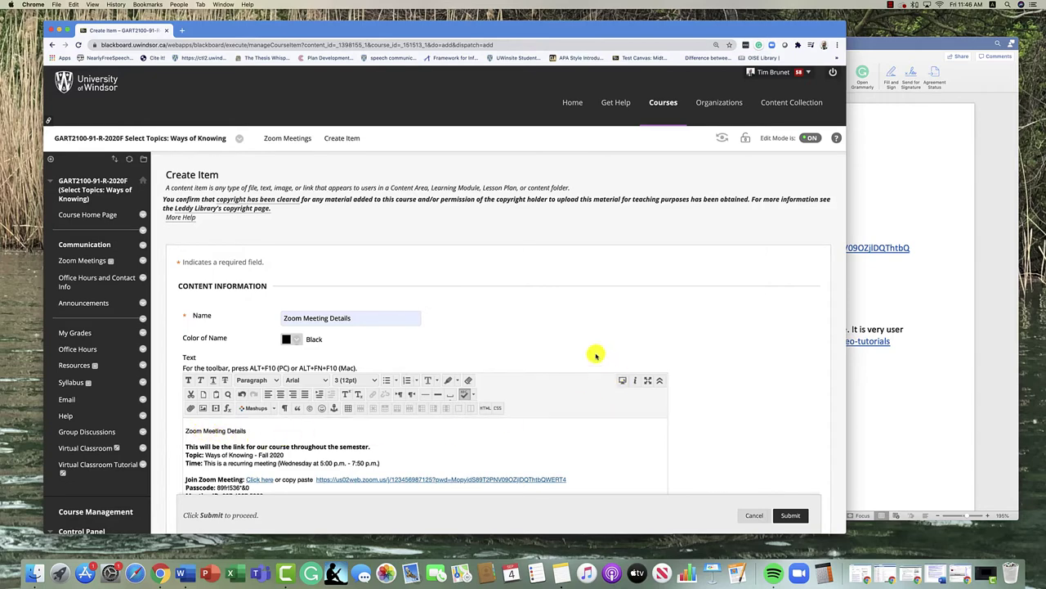
pyautogui.scroll(-3, 595, 354)
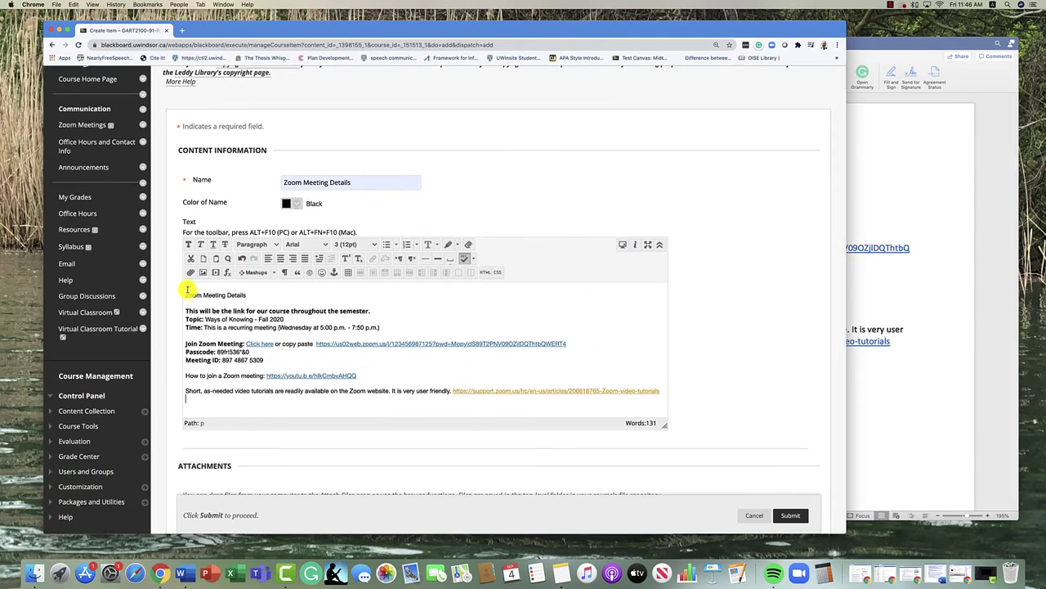
pyautogui.moveTo(250, 292); pyautogui.dragTo(170, 296)
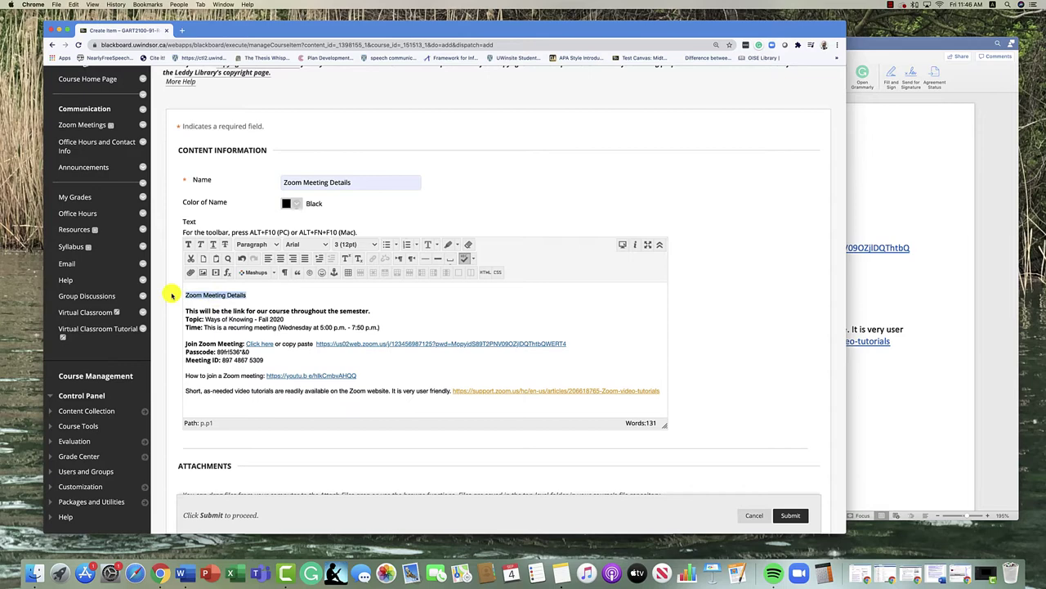
pyautogui.press('BackSpace')
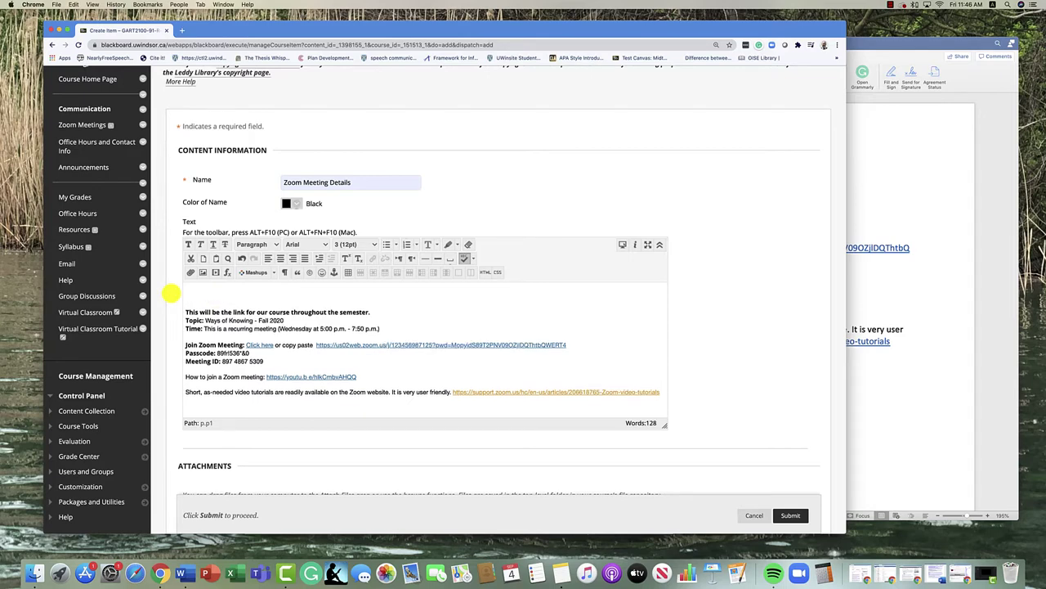
pyautogui.press('Delete')
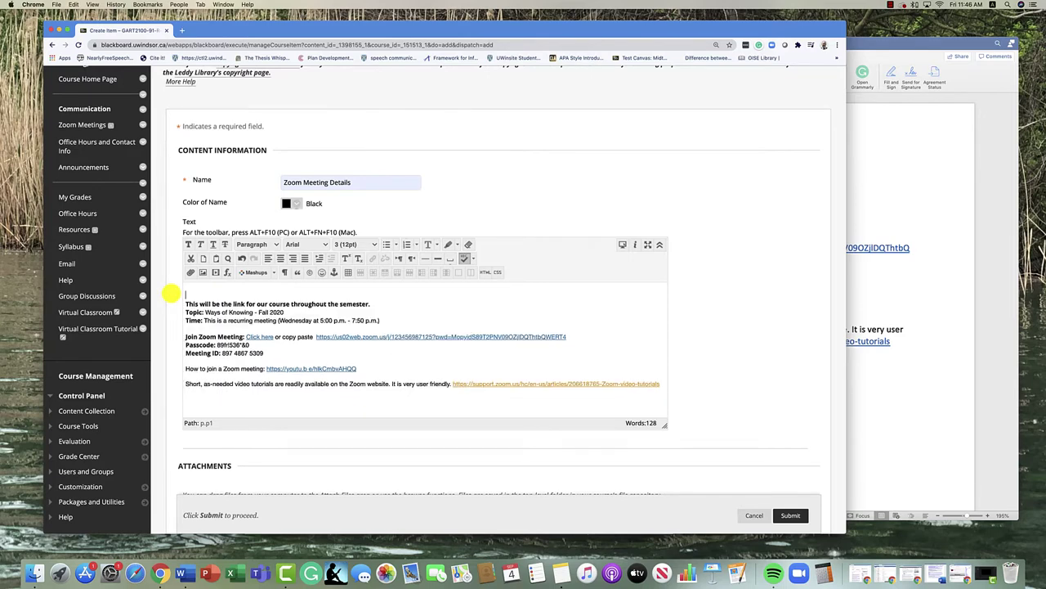
pyautogui.press('Delete')
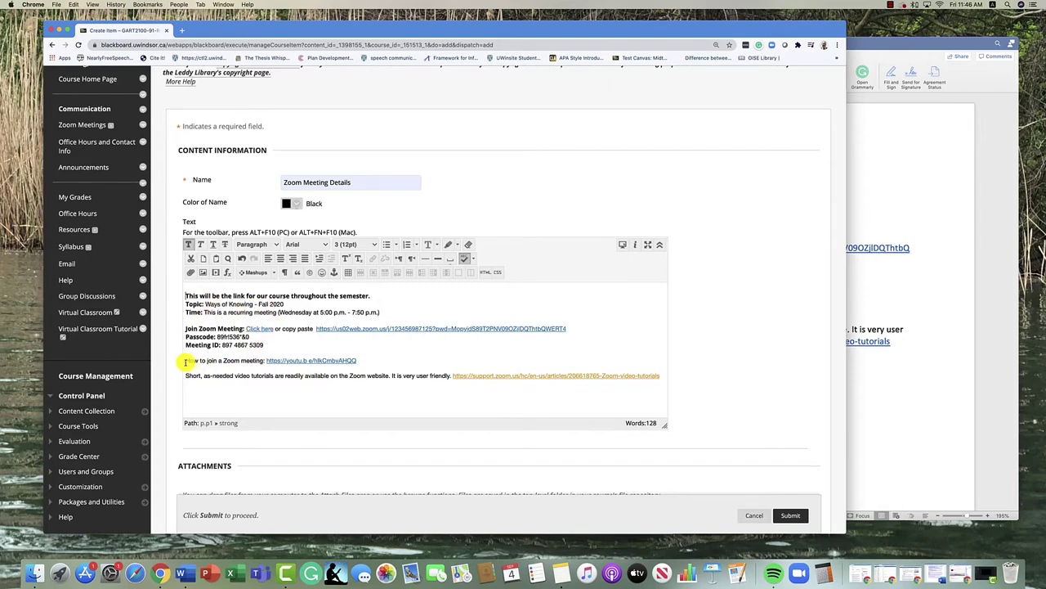
# - Bold the 'How to join a Zoom meeting' label and add a new line after the YouTube link
pyautogui.moveTo(185, 362); pyautogui.dragTo(263, 361)
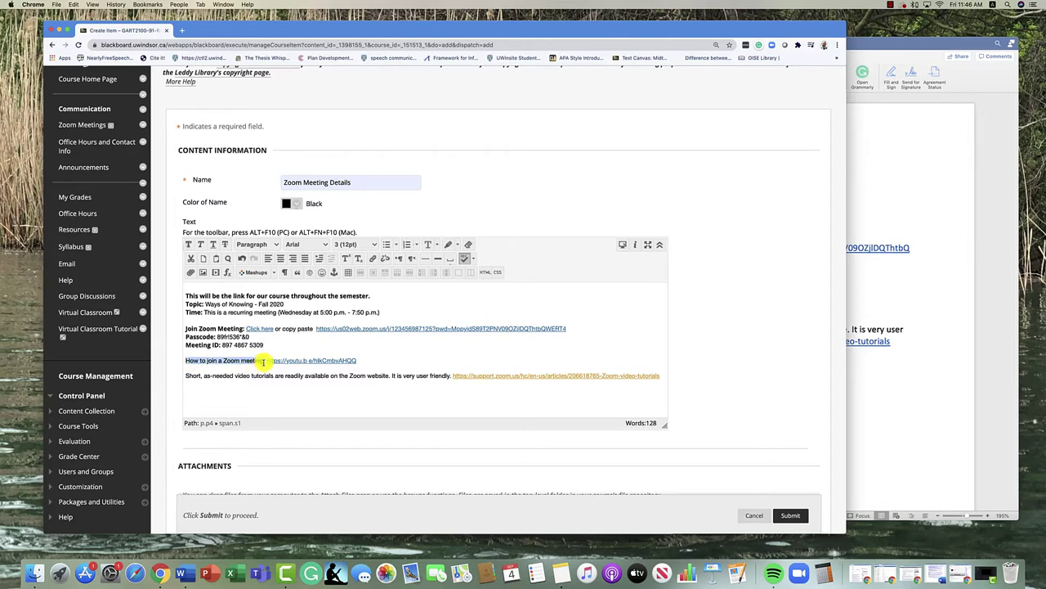
pyautogui.press('super+b')
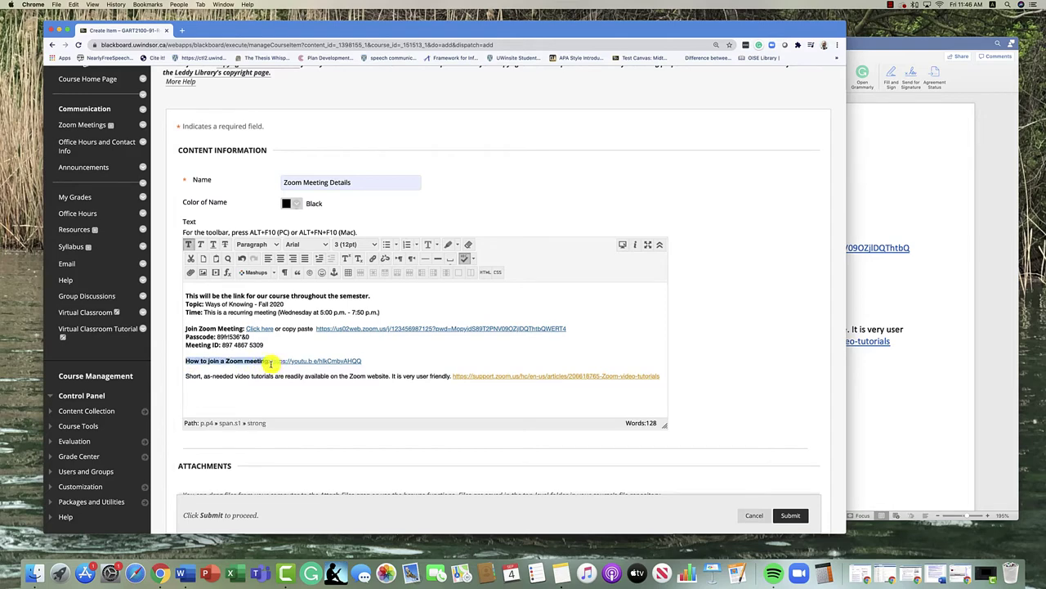
pyautogui.moveTo(272, 362); pyautogui.dragTo(360, 362)
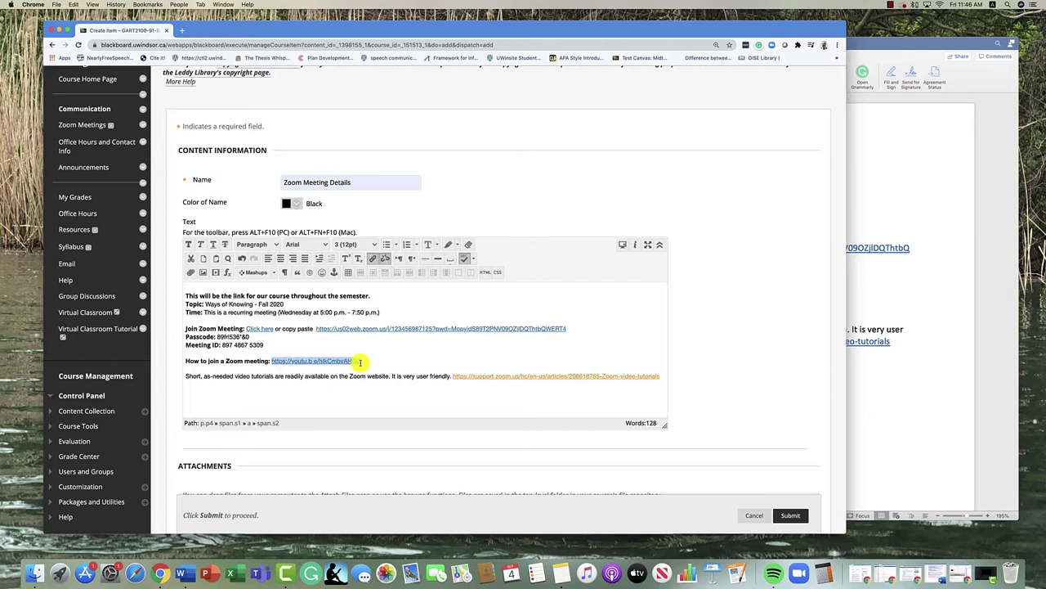
pyautogui.click(373, 363)
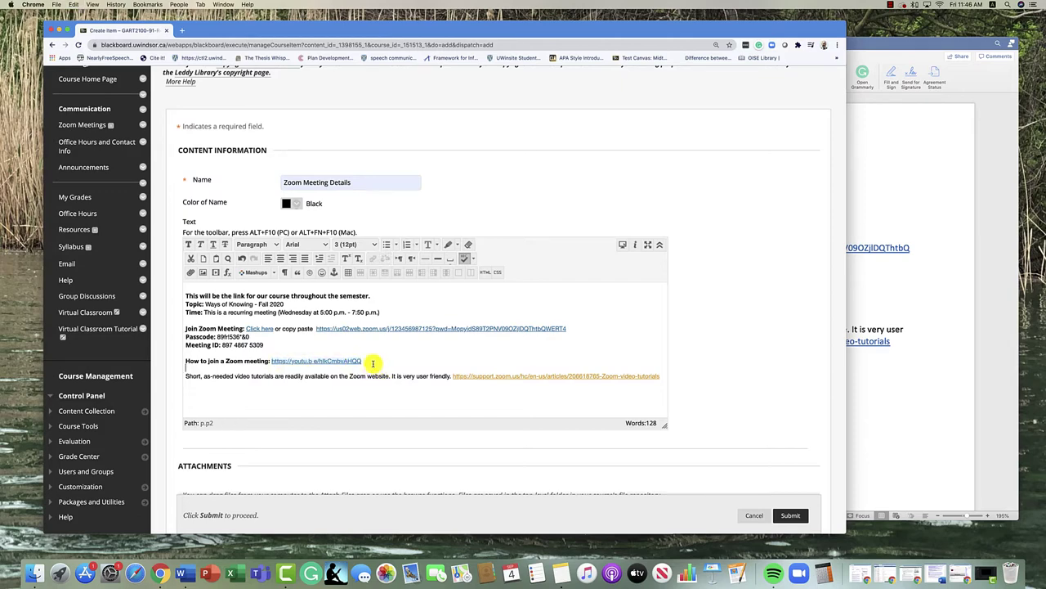
pyautogui.press('Return')
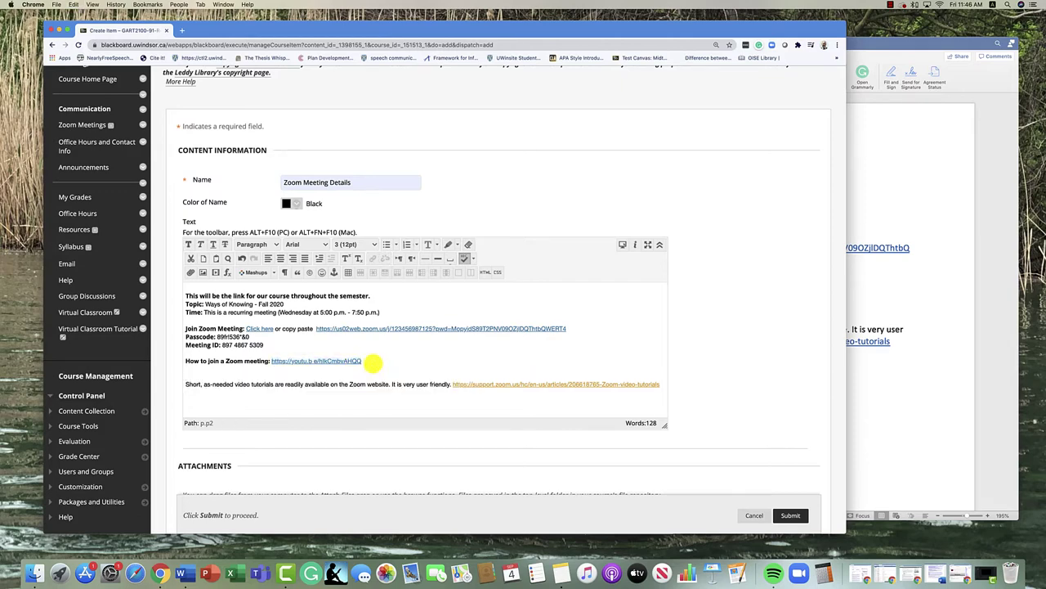
pyautogui.click(275, 274)
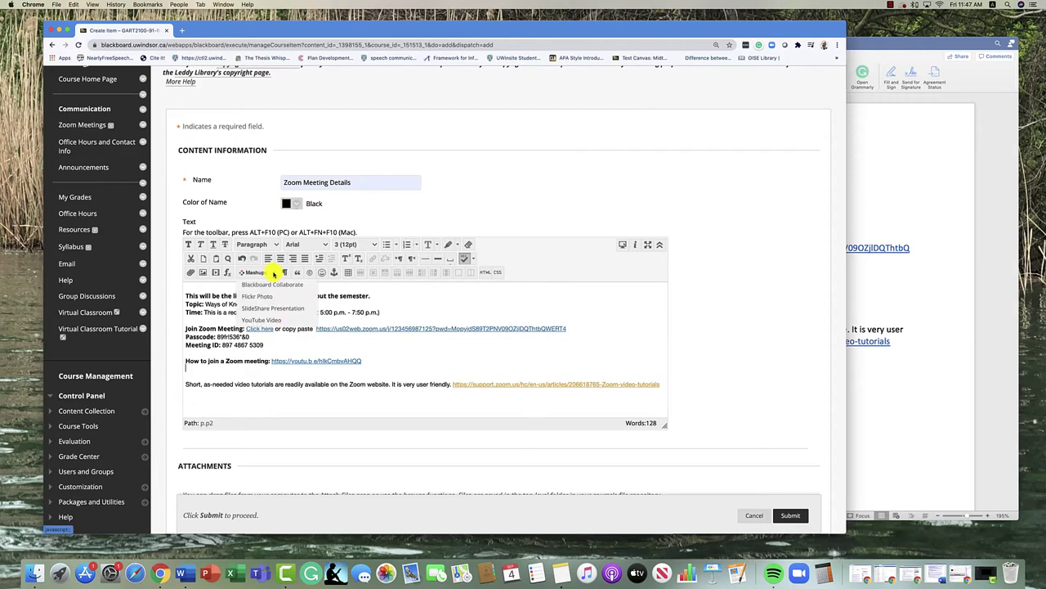
# - Choose the YouTube Video mashup and search using the pasted YouTube link
pyautogui.click(260, 320)
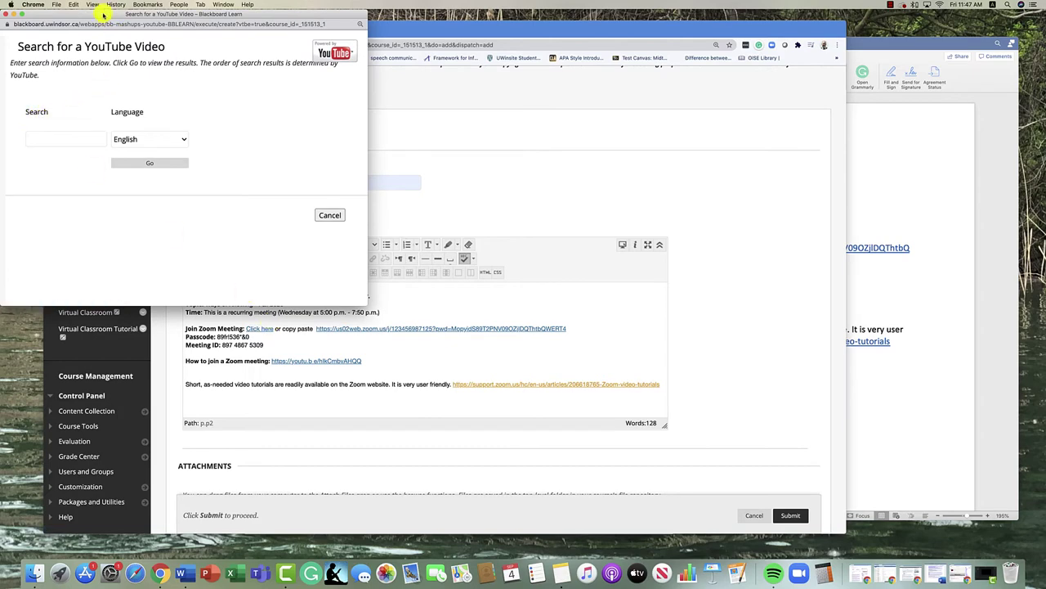
pyautogui.moveTo(107, 10); pyautogui.dragTo(236, 14)
pyautogui.click(190, 143)
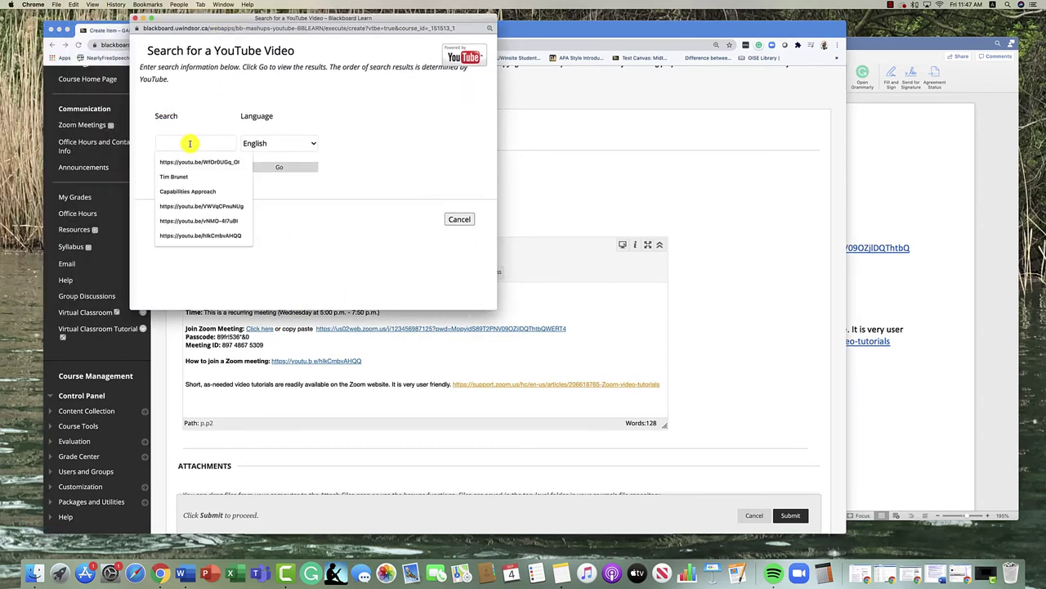
pyautogui.write('https://youtu.be/hlkCmbvAHQQ')
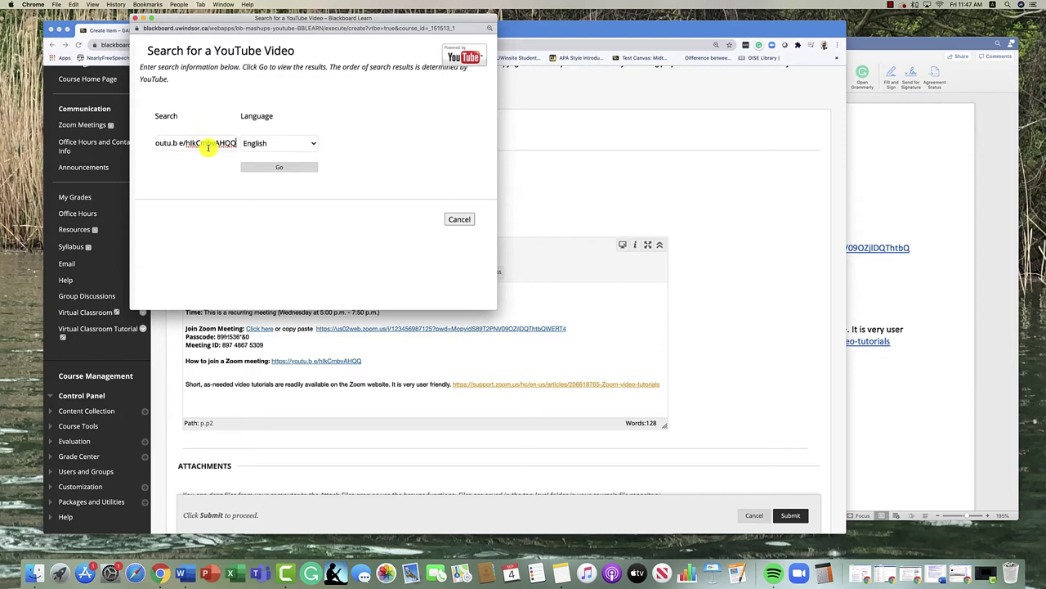
pyautogui.click(277, 167)
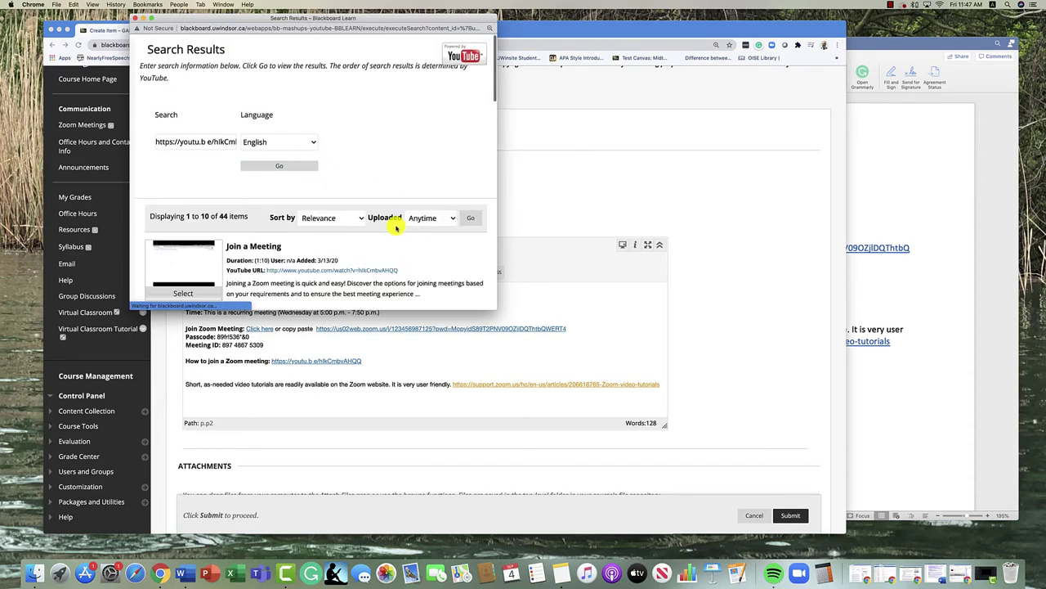
# - Select the 'Join a Meeting' video, set Show YouTube URL to Yes, and submit it
pyautogui.scroll(-2, 396, 227)
pyautogui.scroll(-1, 396, 227)
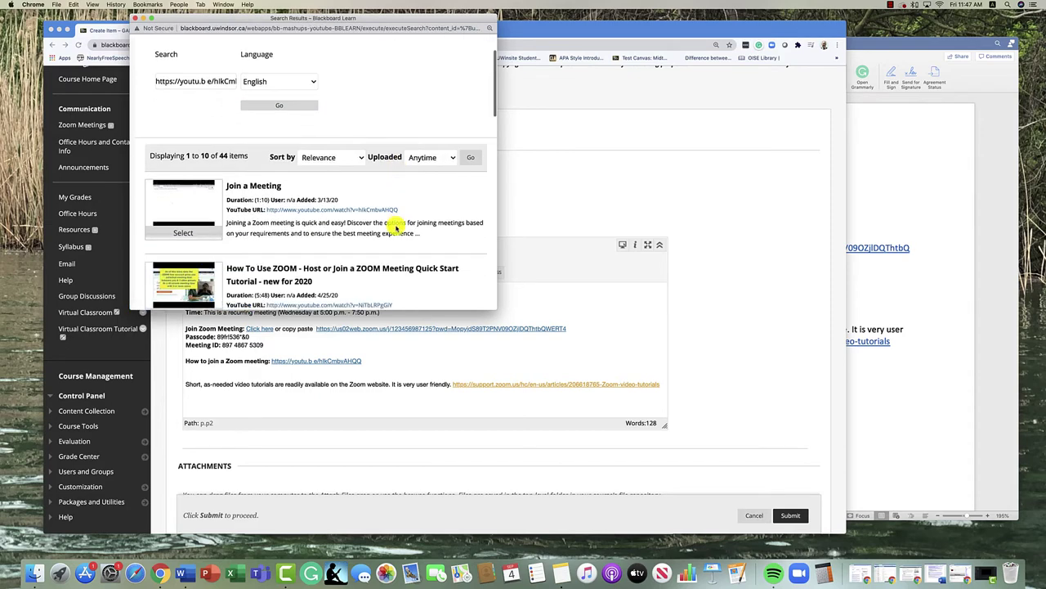
pyautogui.click(184, 233)
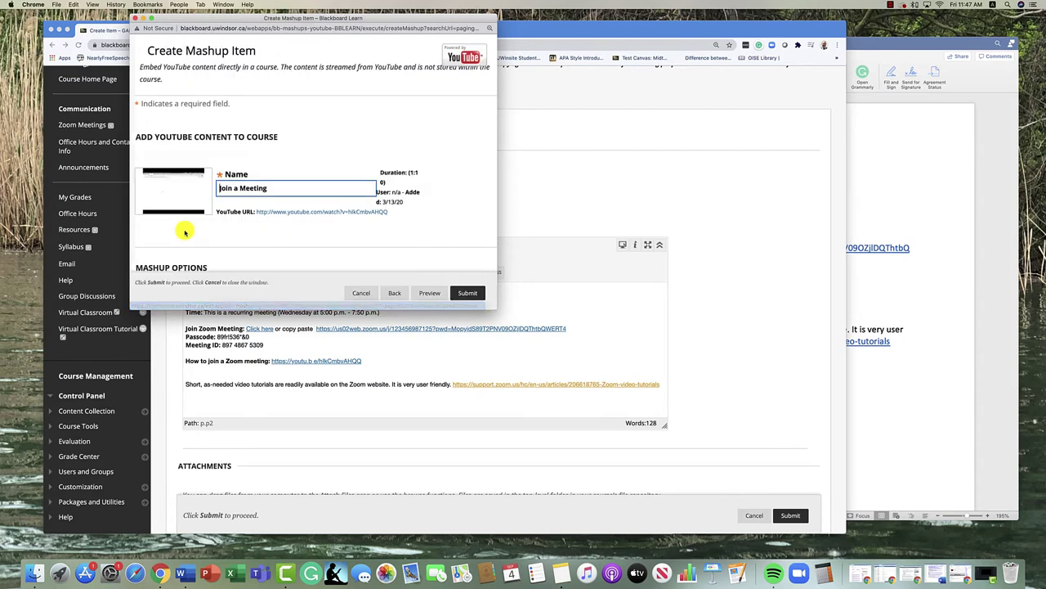
pyautogui.scroll(-5, 200, 231)
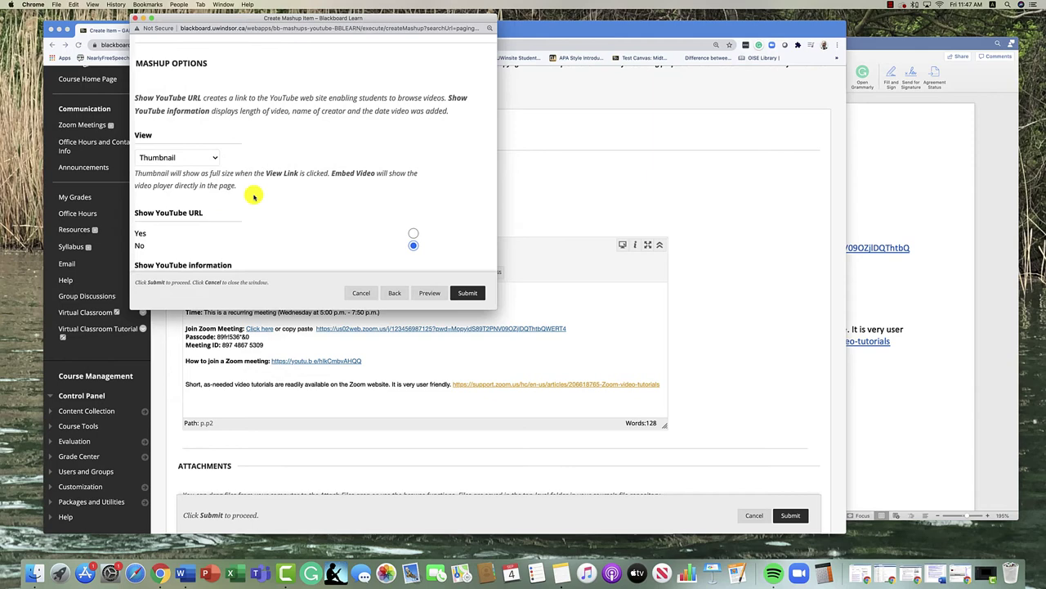
pyautogui.scroll(-2, 250, 198)
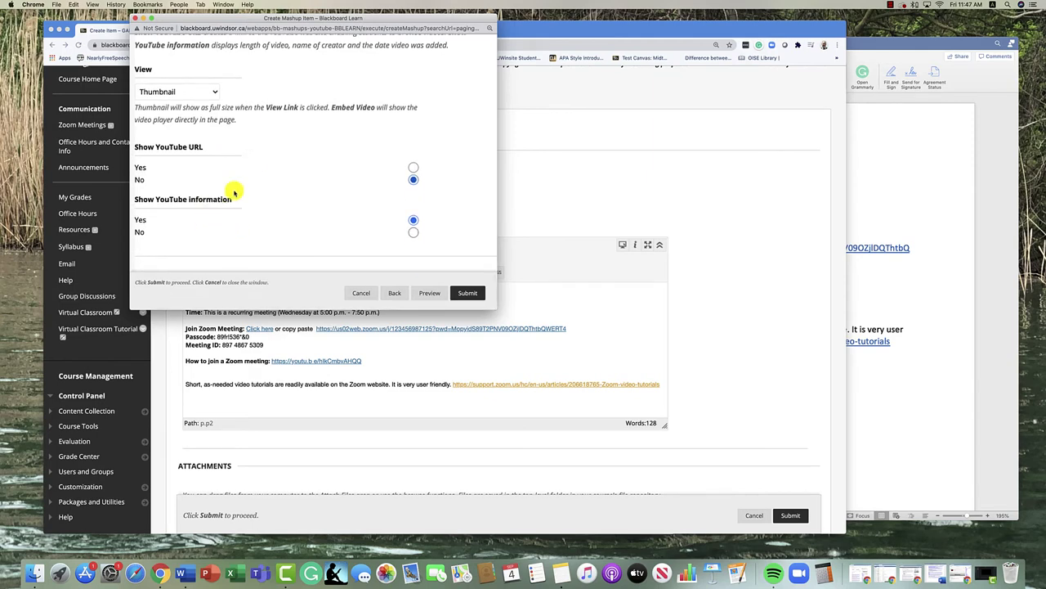
pyautogui.click(412, 167)
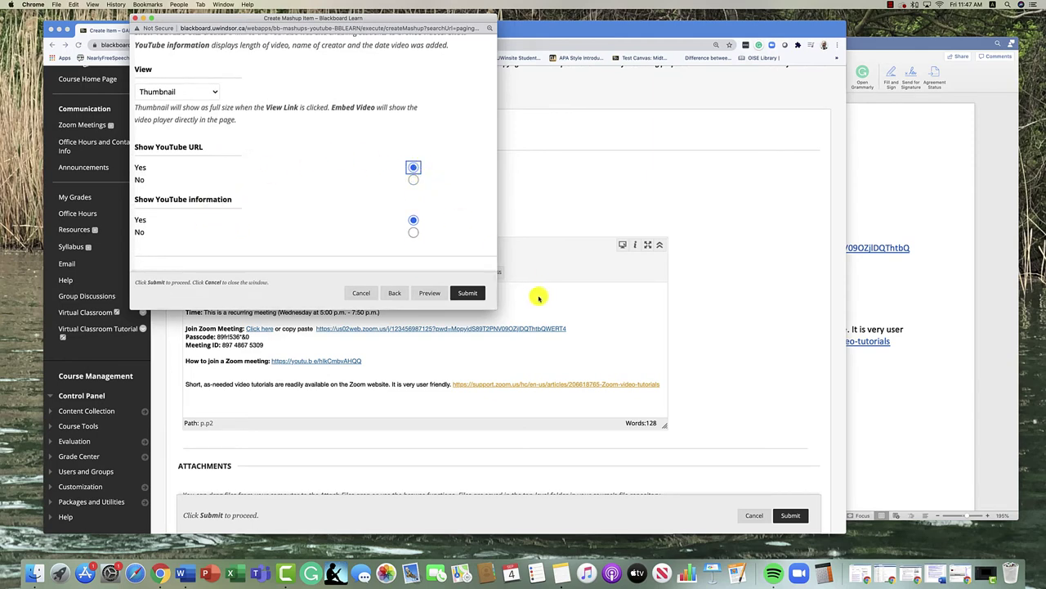
pyautogui.click(468, 292)
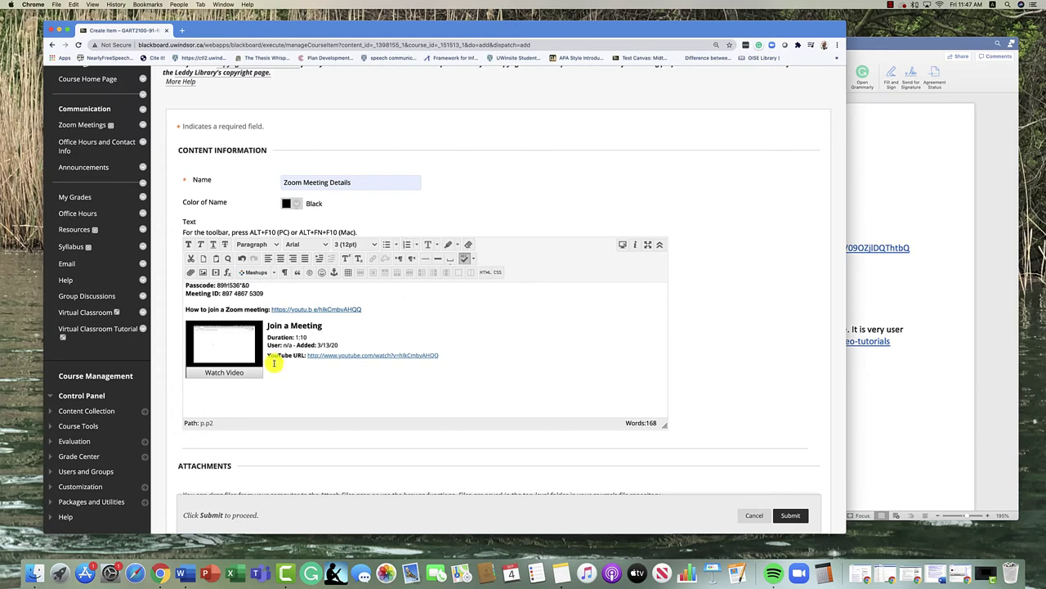
# - Delete the plain YouTube link text and the blank lines above the tutorials sentence
pyautogui.moveTo(365, 311); pyautogui.dragTo(270, 312)
pyautogui.press('BackSpace')
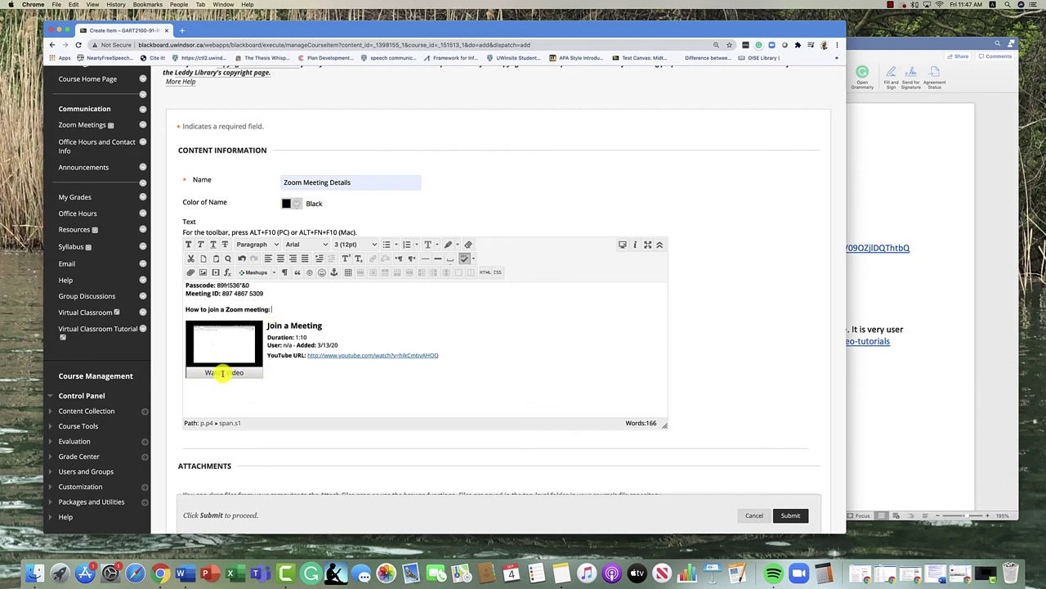
pyautogui.scroll(-3, 303, 381)
pyautogui.scroll(1, 292, 374)
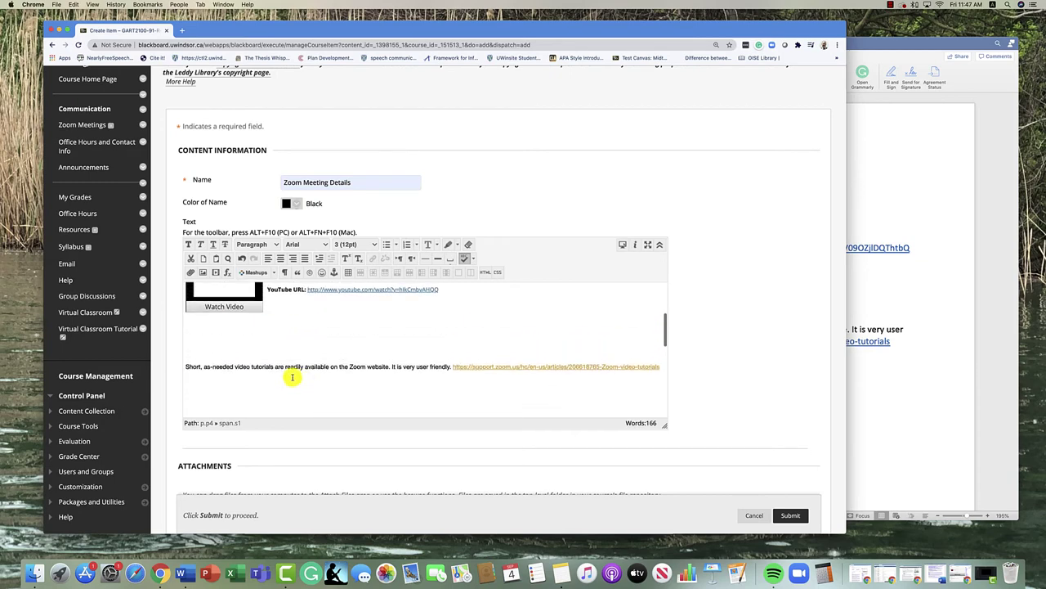
pyautogui.click(234, 352)
pyautogui.press('BackSpace')
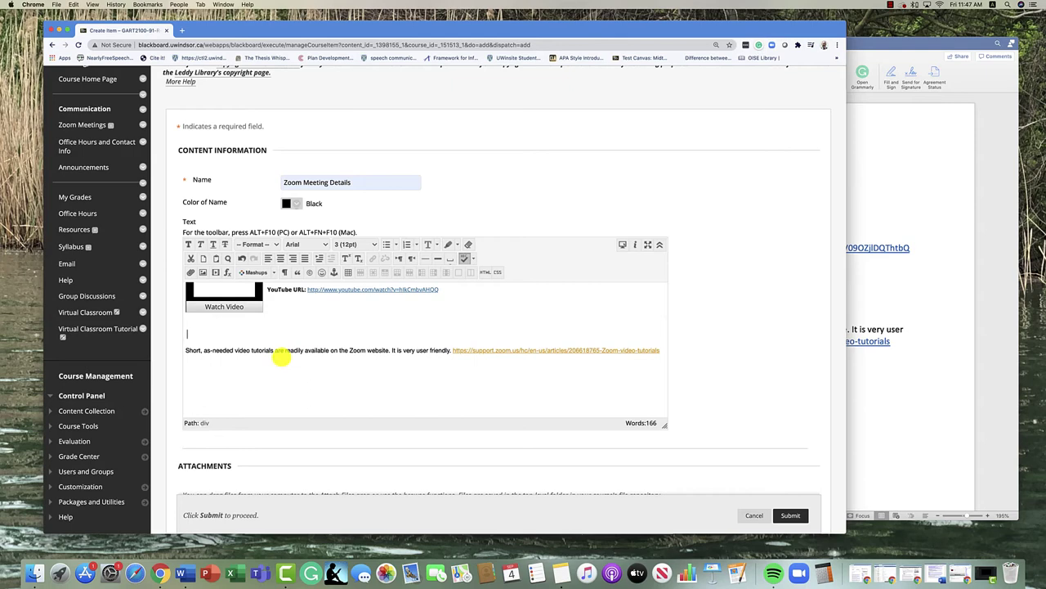
pyautogui.press('BackSpace')
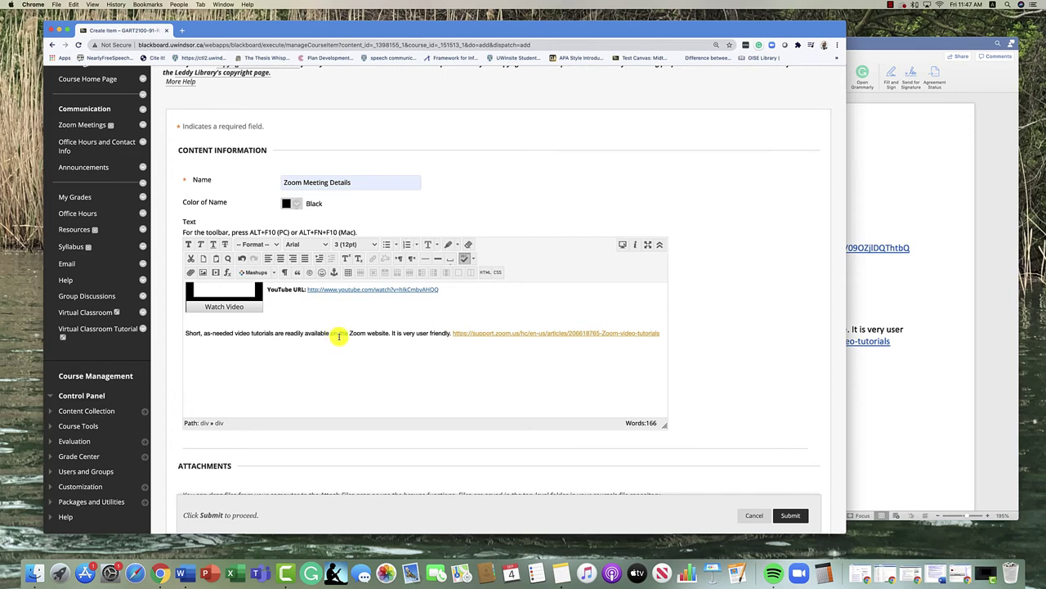
# - Shorten the text editor box and submit the Zoom Meeting Details item
pyautogui.click(216, 353)
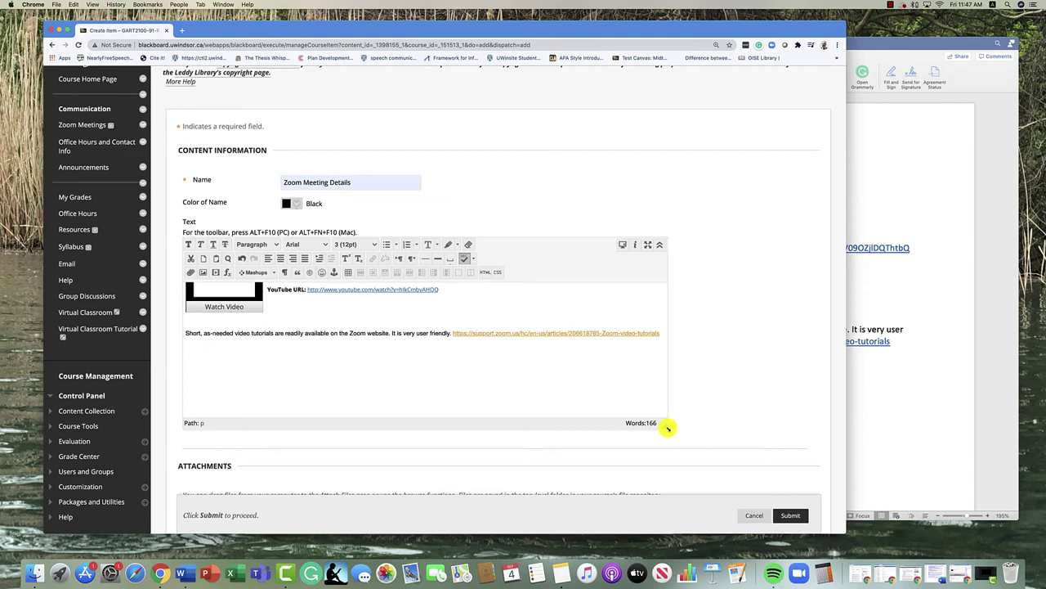
pyautogui.moveTo(665, 425); pyautogui.dragTo(618, 399)
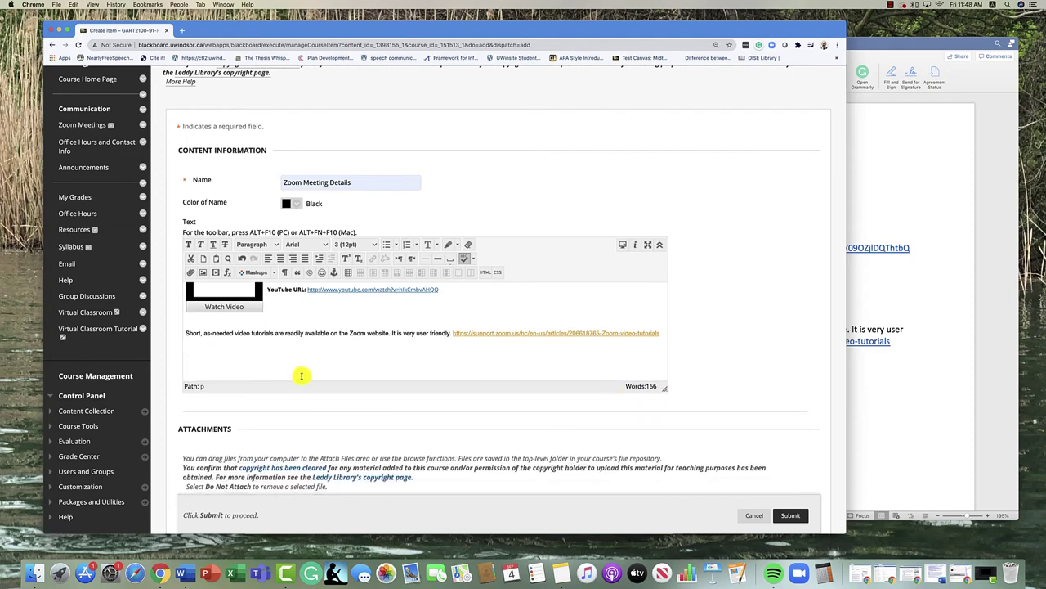
pyautogui.scroll(2, 250, 361)
pyautogui.scroll(-2, 250, 361)
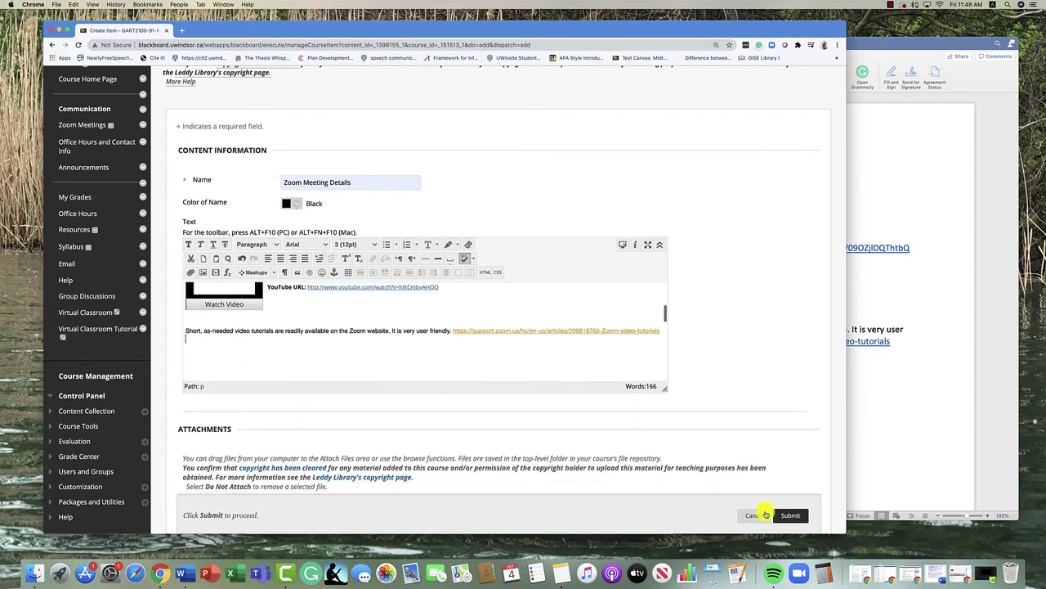
pyautogui.click(791, 515)
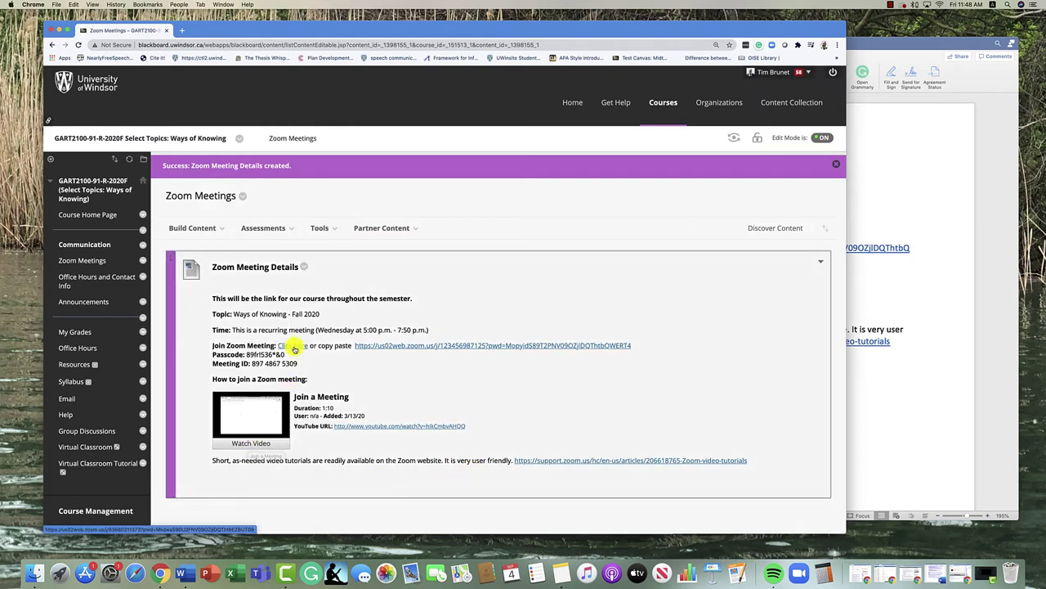
# - Open the Edit form for the Zoom Meeting Details item from its context menu
pyautogui.click(304, 268)
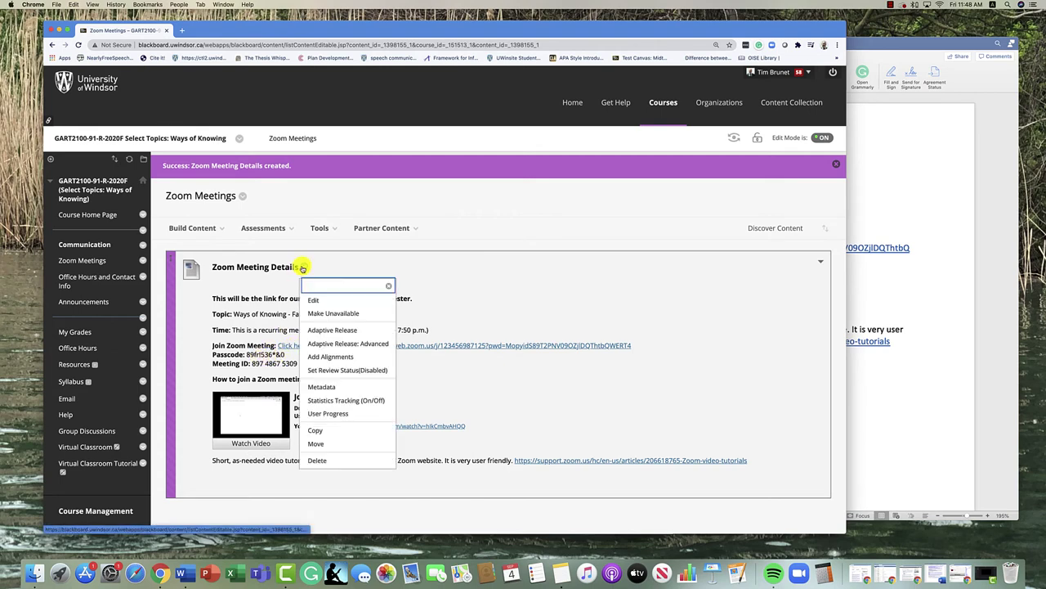
pyautogui.click(313, 300)
# - Colour all the passcode characters red with the Text Color tool
pyautogui.scroll(-5, 490, 327)
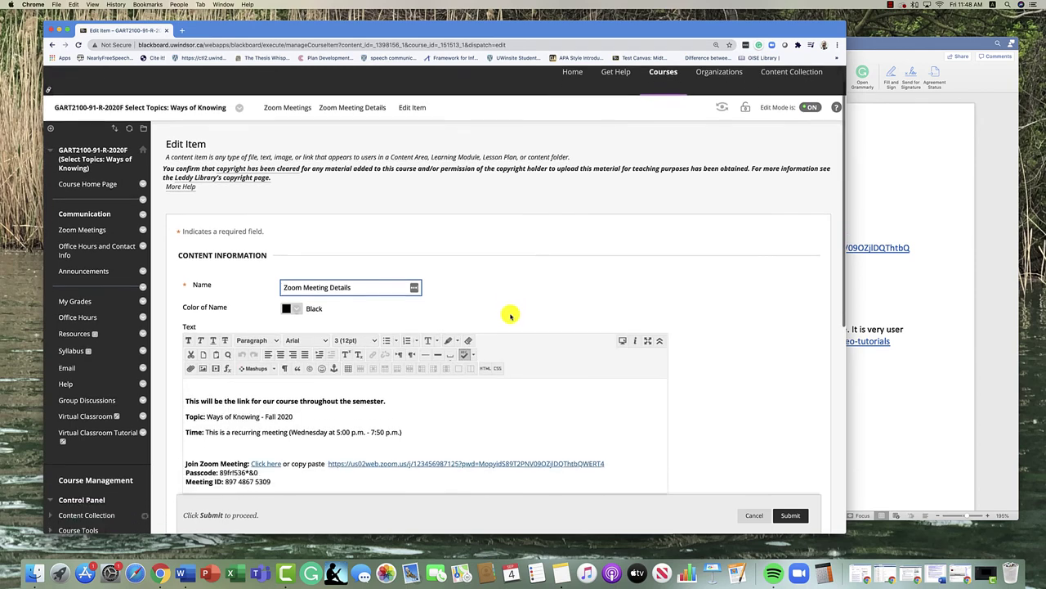
pyautogui.scroll(-1, 265, 317)
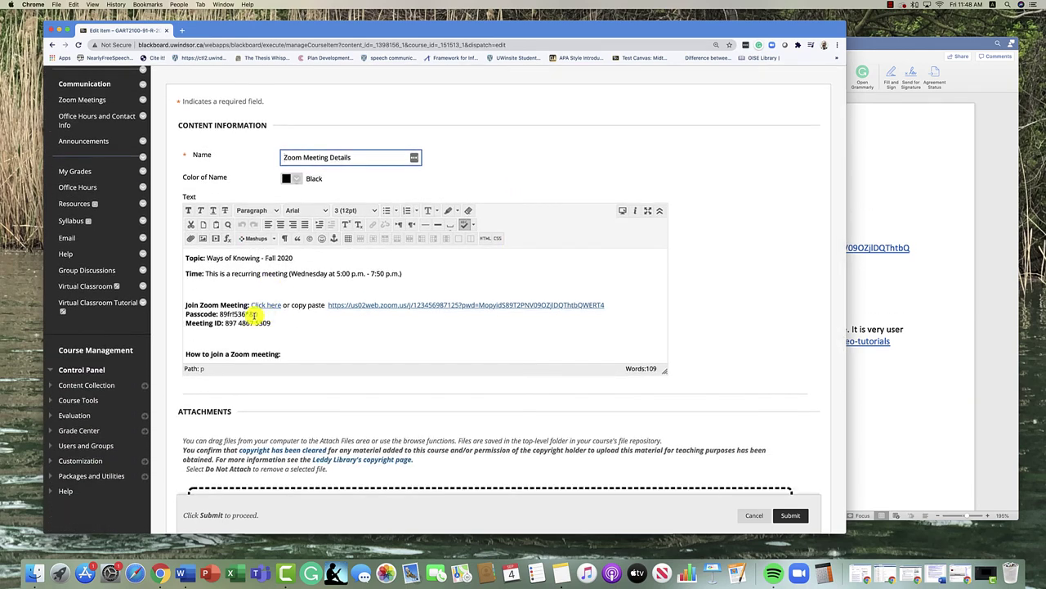
pyautogui.click(222, 314)
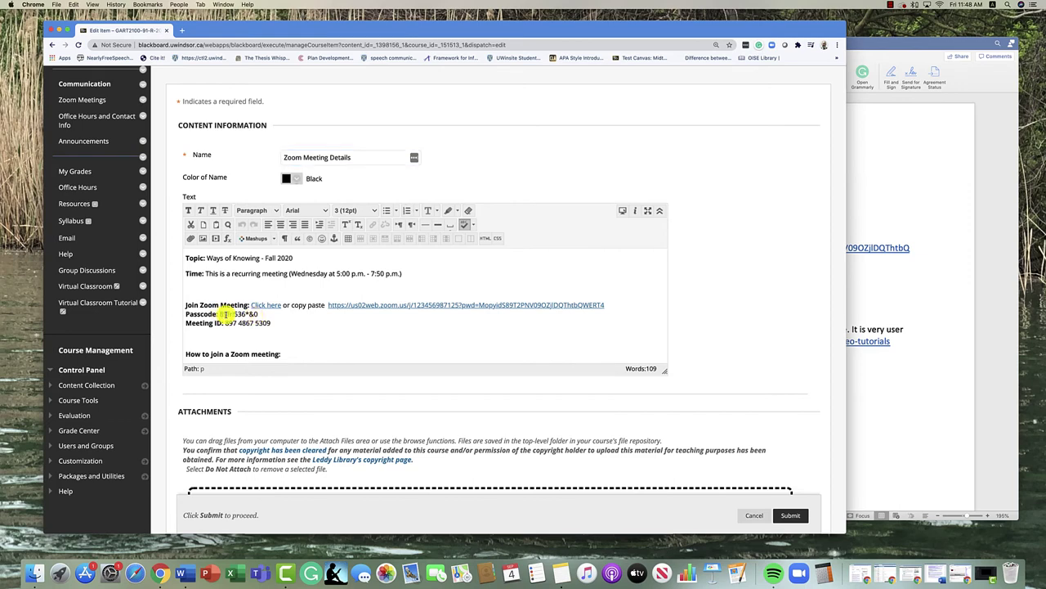
pyautogui.moveTo(219, 323); pyautogui.dragTo(229, 323)
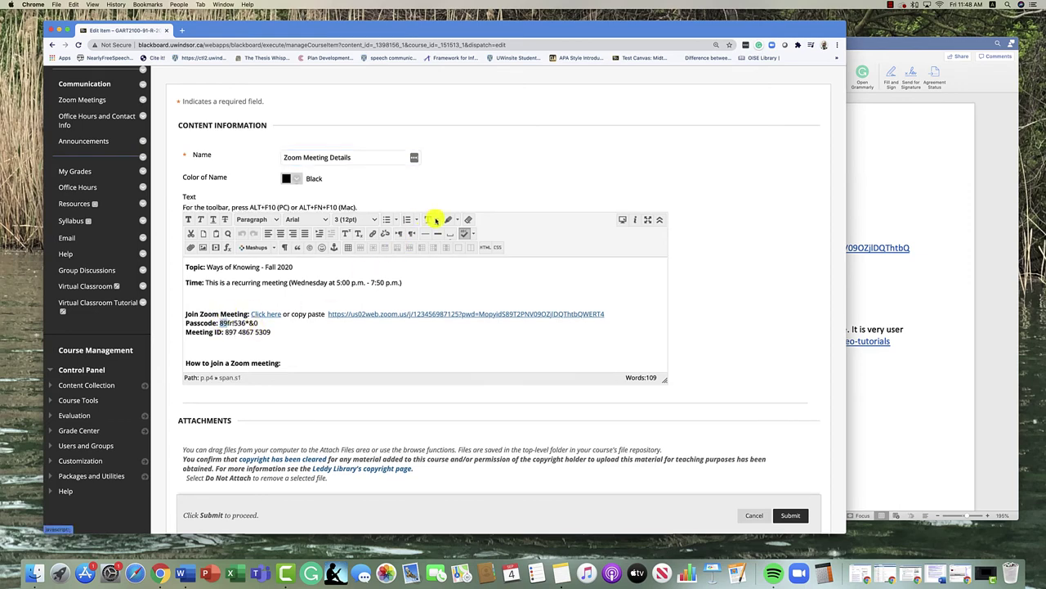
pyautogui.click(429, 220)
pyautogui.click(428, 245)
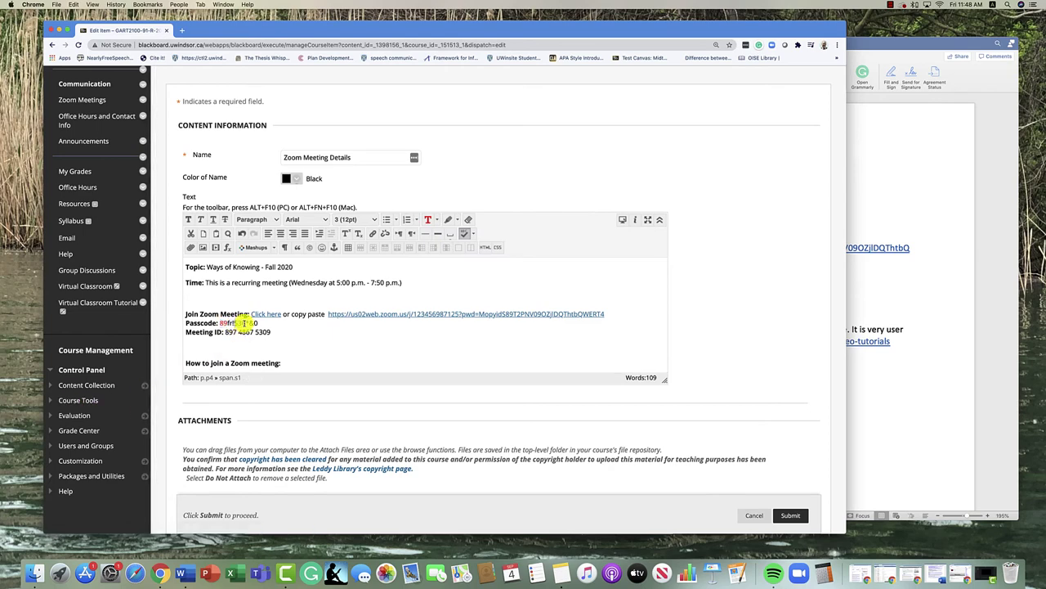
pyautogui.moveTo(243, 323); pyautogui.dragTo(246, 323)
pyautogui.click(428, 219)
pyautogui.moveTo(245, 323); pyautogui.dragTo(259, 323)
pyautogui.click(428, 220)
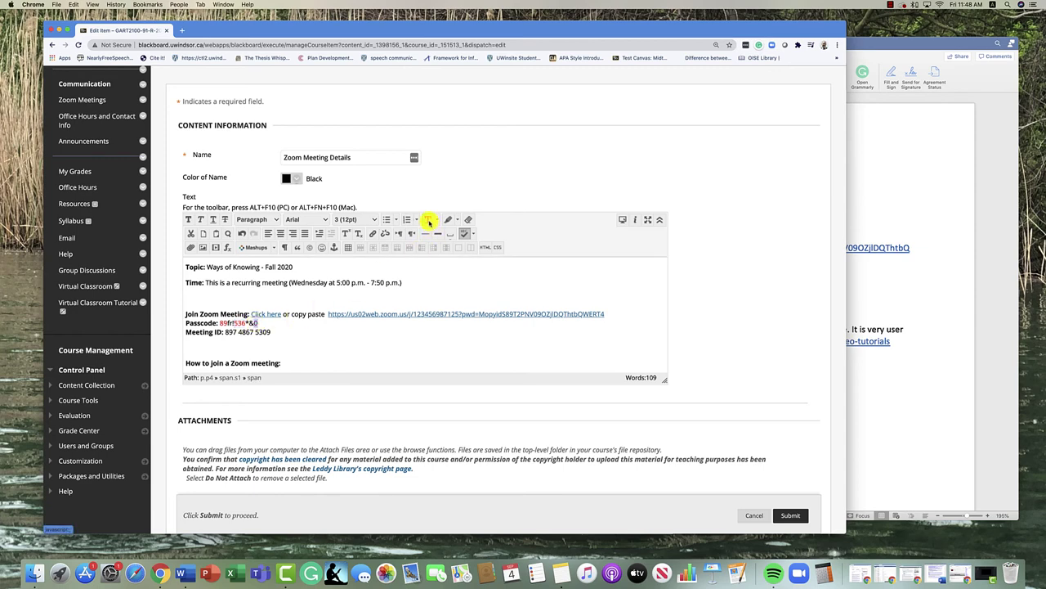
# - Delete the blank line below the Meeting ID
pyautogui.click(263, 323)
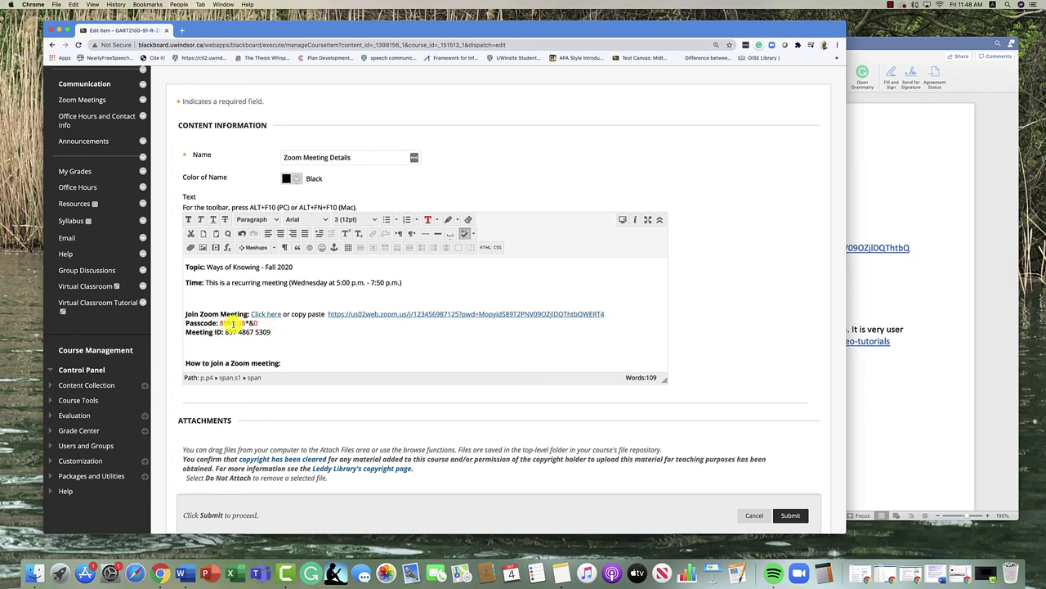
pyautogui.click(220, 347)
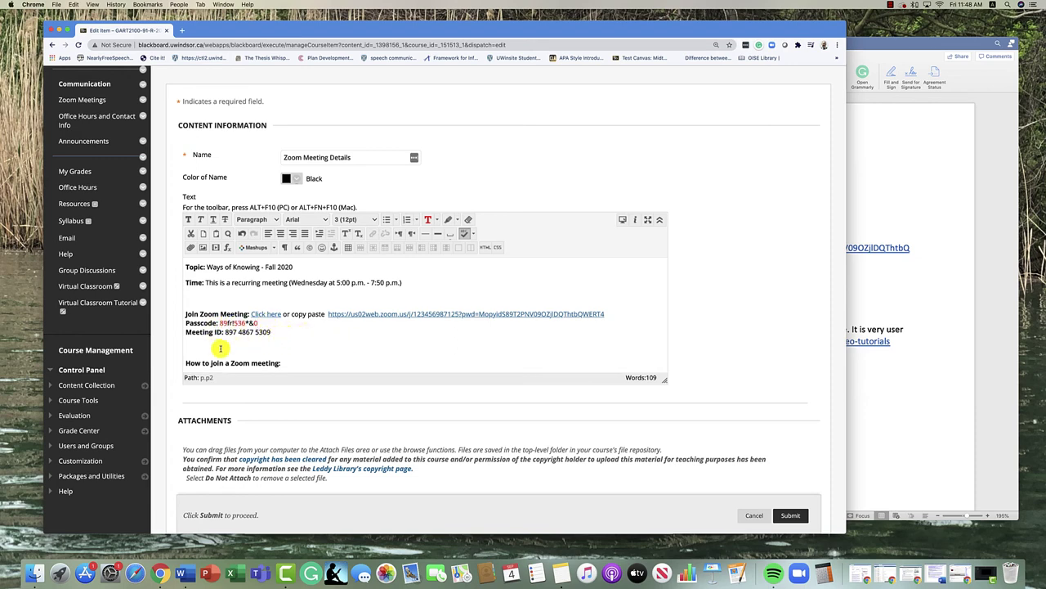
pyautogui.press('BackSpace')
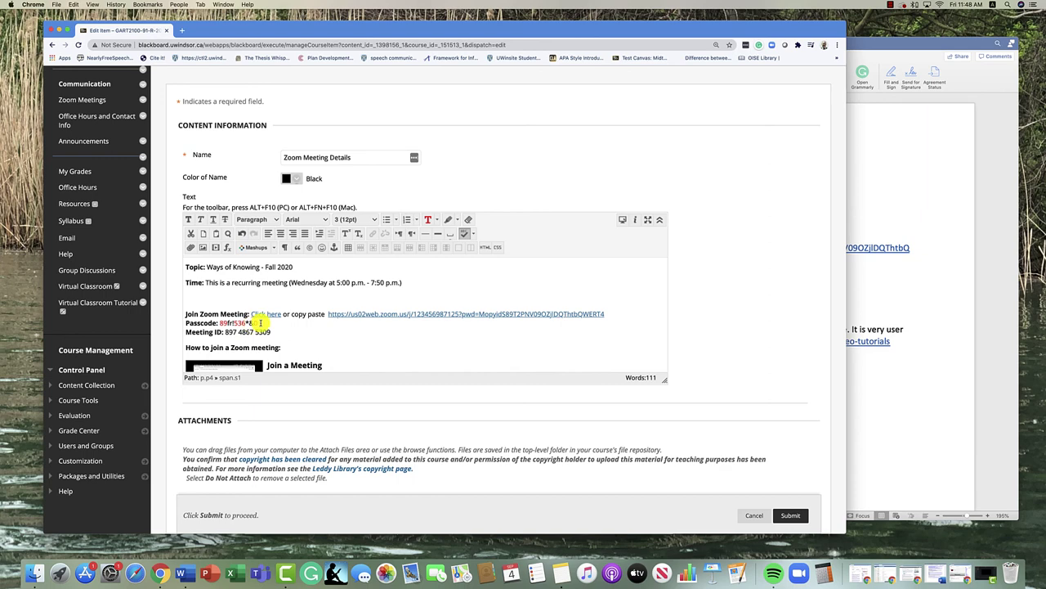